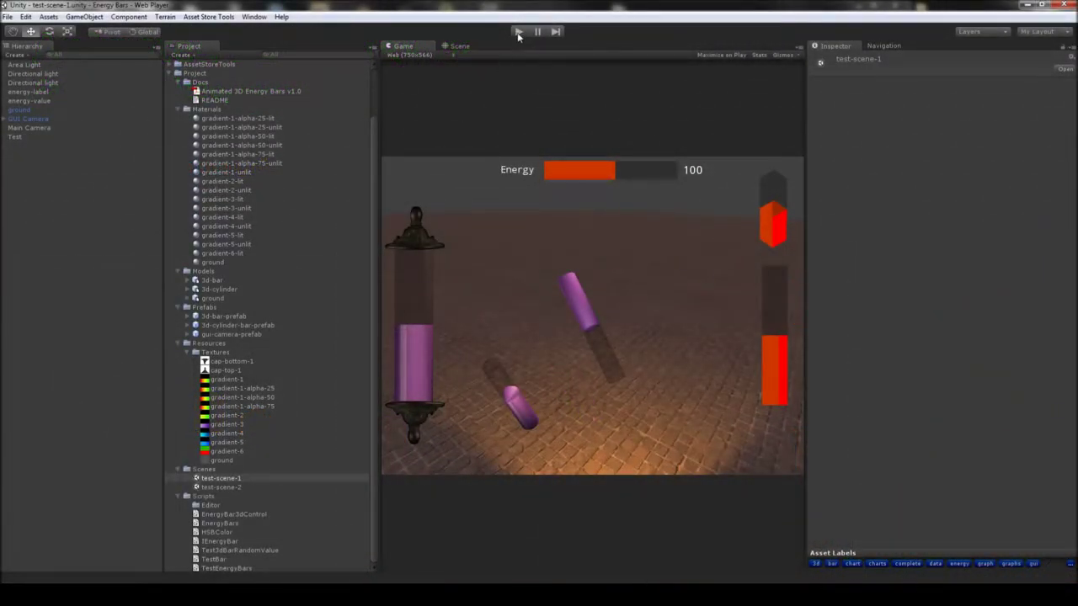
Step: Run the demo scene and overlay rendering statistics on the Game view
{"action": "left_click", "coordinate": [518, 32]}
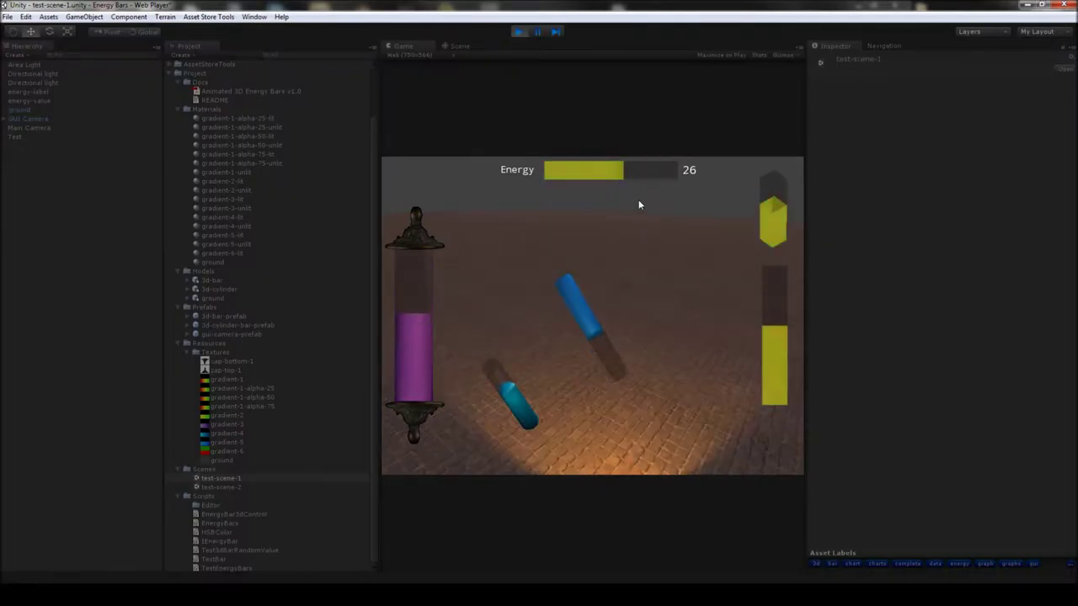
{"action": "left_click", "coordinate": [759, 55]}
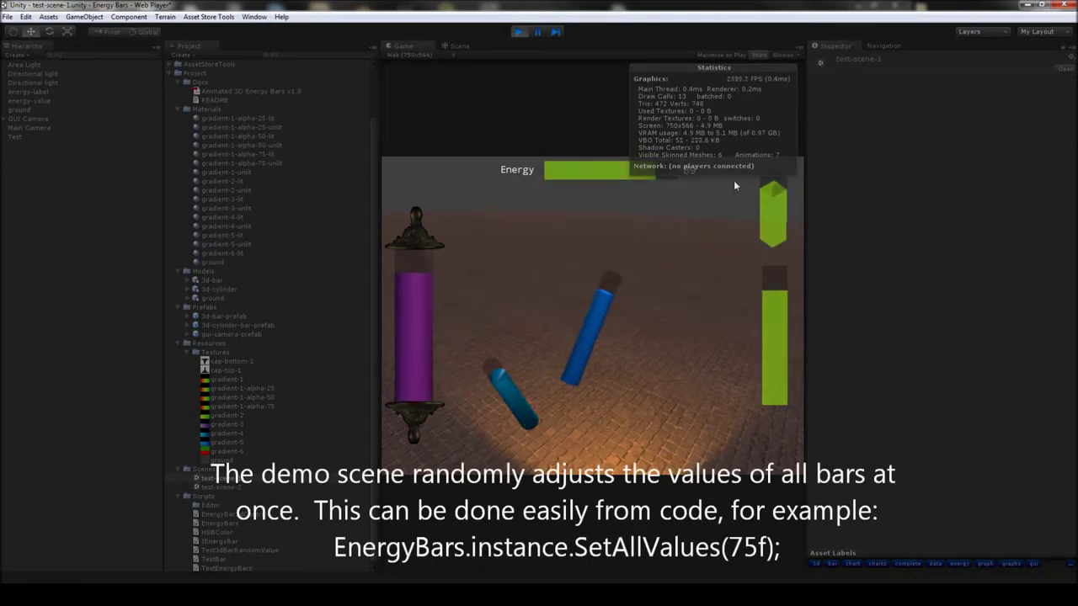
Step: Hide the stats overlay, list GUI Camera's bar prefabs, and show the Test object's Test Energy Bars script
{"action": "left_click", "coordinate": [757, 51]}
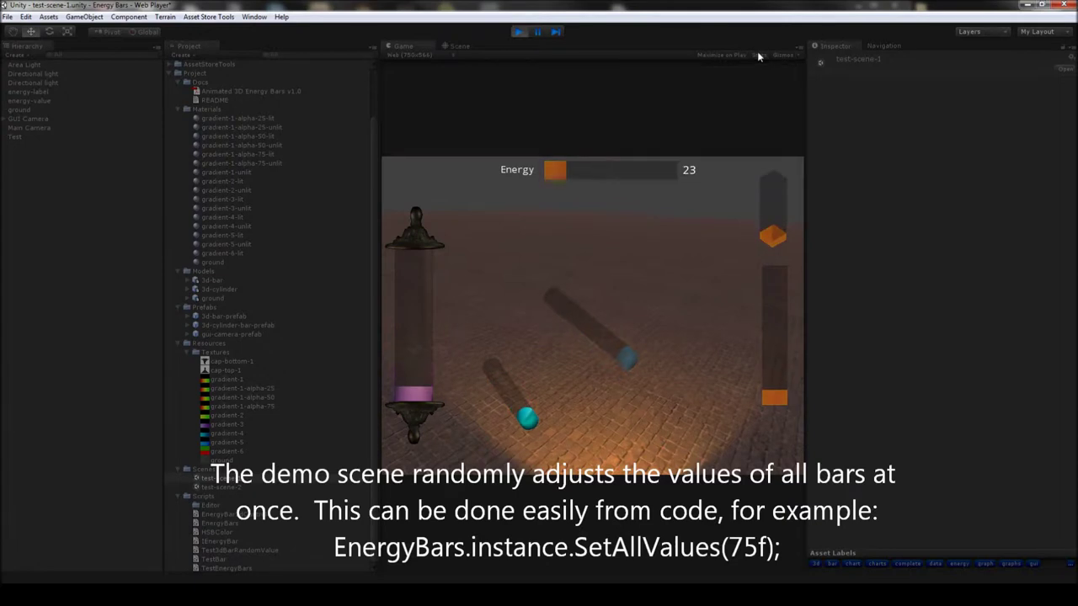
{"action": "left_click", "coordinate": [5, 120]}
{"action": "left_click", "coordinate": [14, 119]}
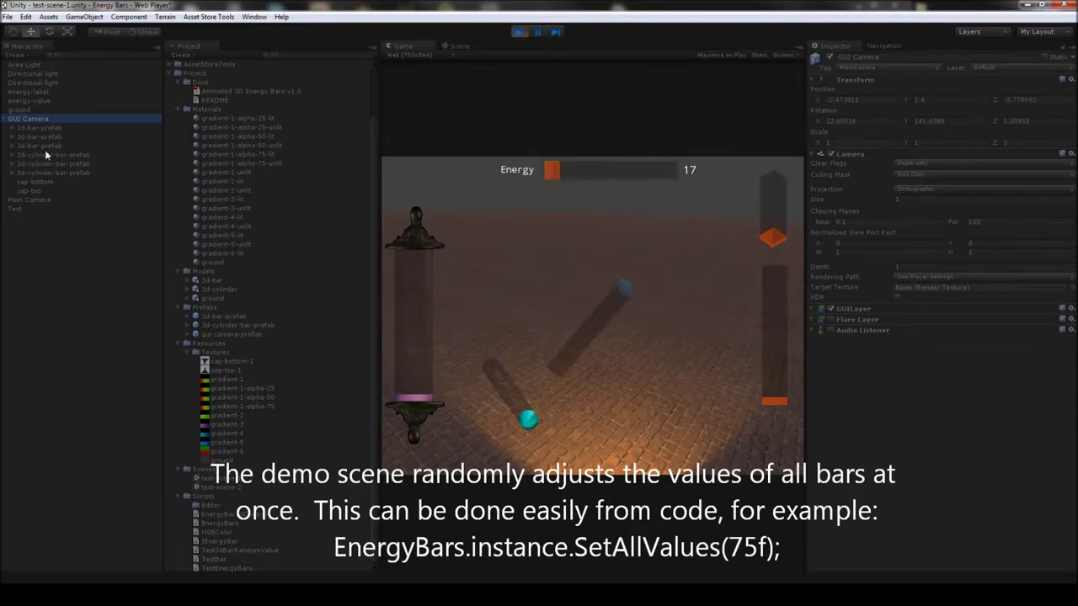
{"action": "left_click", "coordinate": [22, 208]}
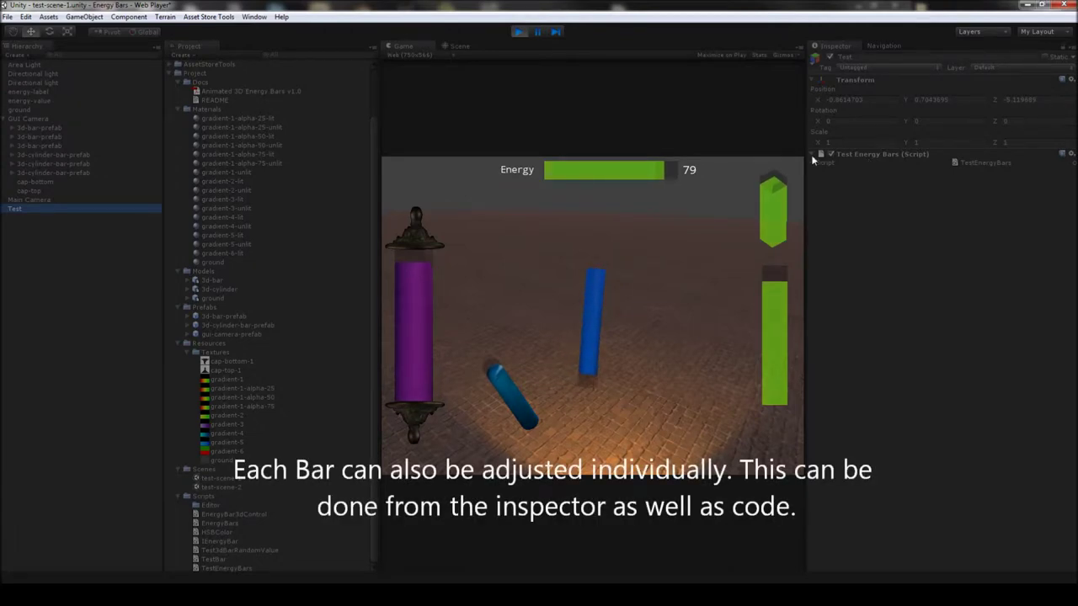
Step: Restart play mode and select the first 3d-bar-prefab, showing Maximum Value 100 and Current Value 80
{"action": "left_click", "coordinate": [834, 156]}
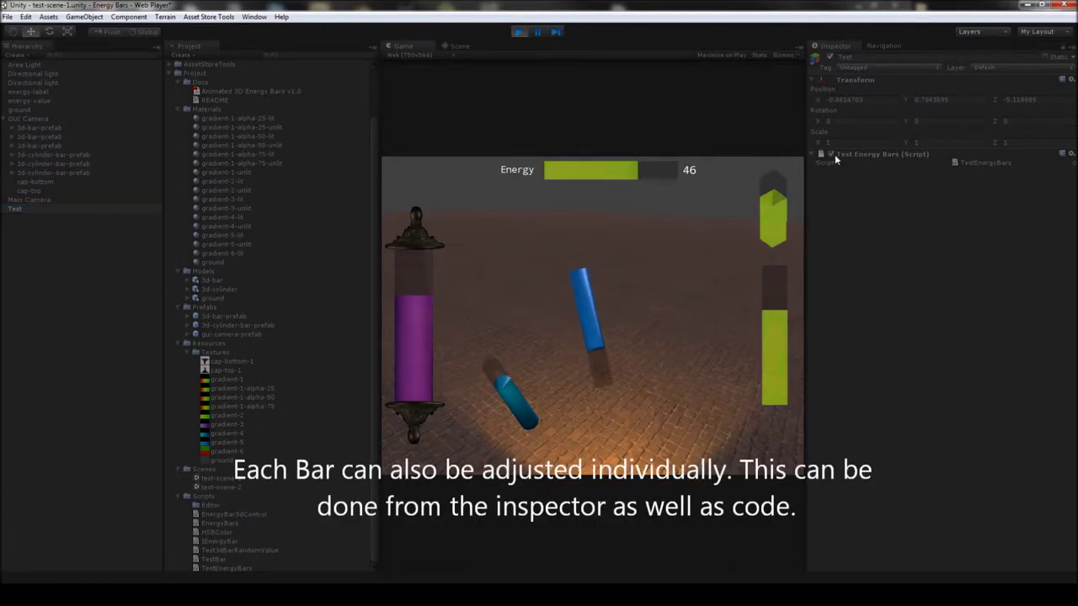
{"action": "left_click", "coordinate": [520, 32]}
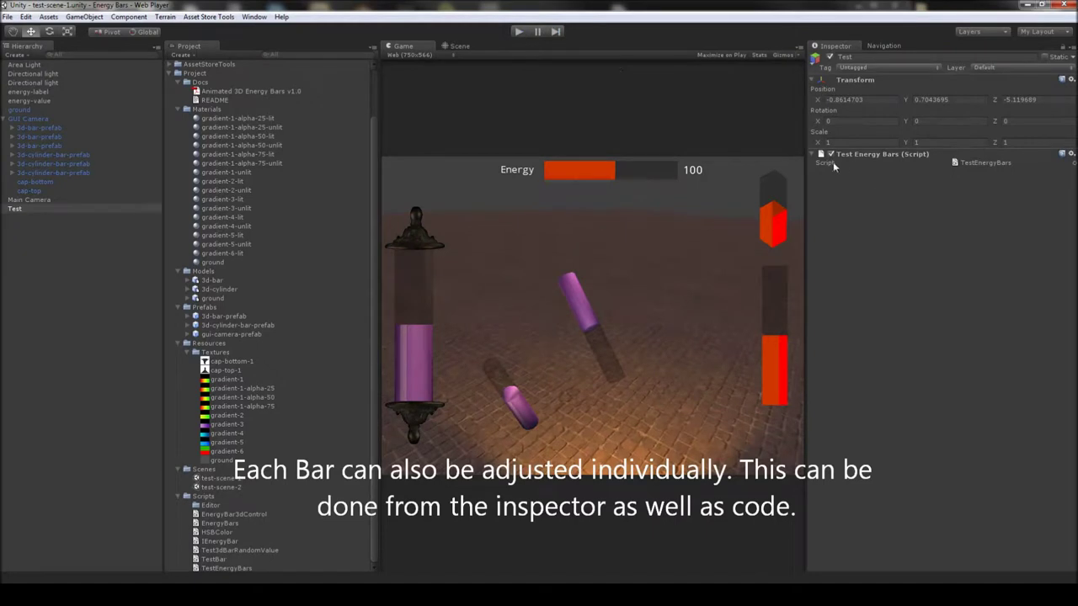
{"action": "left_click", "coordinate": [519, 32]}
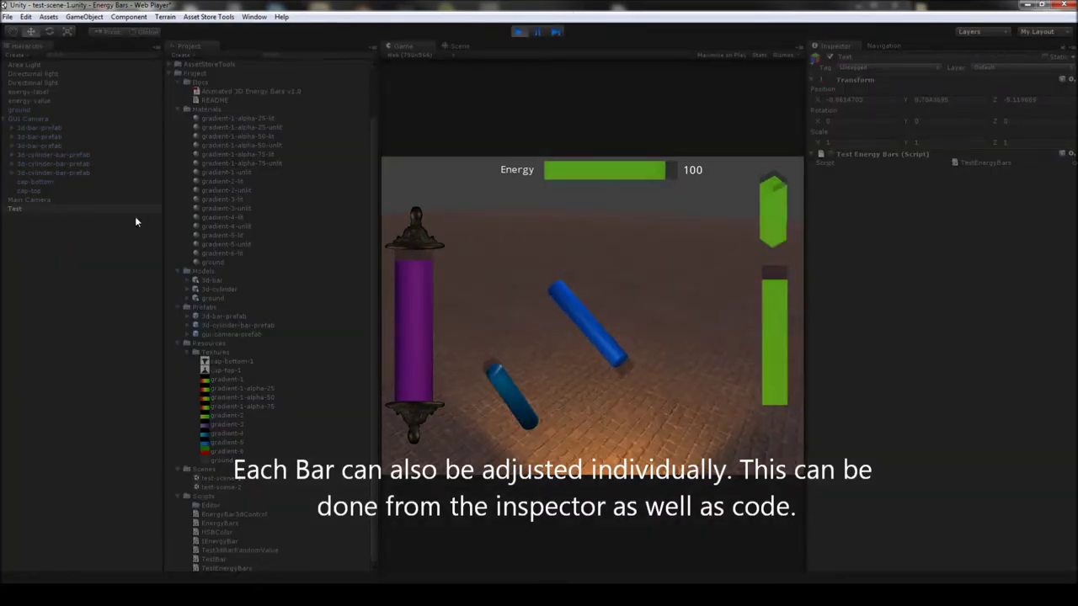
{"action": "left_click", "coordinate": [34, 136]}
Step: Set the first bar's Current Value to 50 after trying 85, leaving it half full and yellow
{"action": "left_click", "coordinate": [37, 127]}
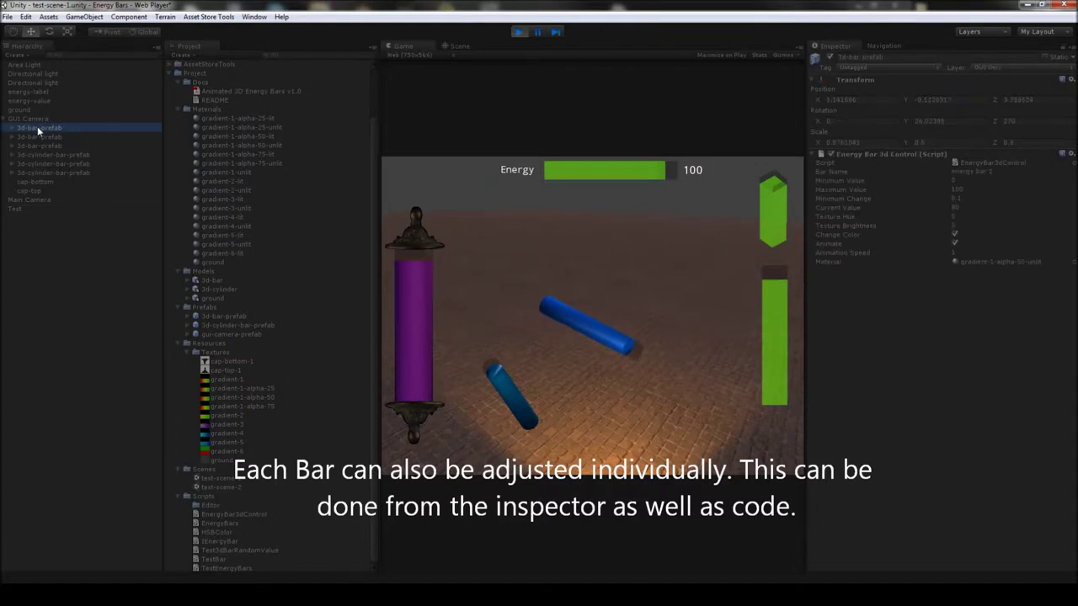
{"action": "left_click", "coordinate": [960, 207]}
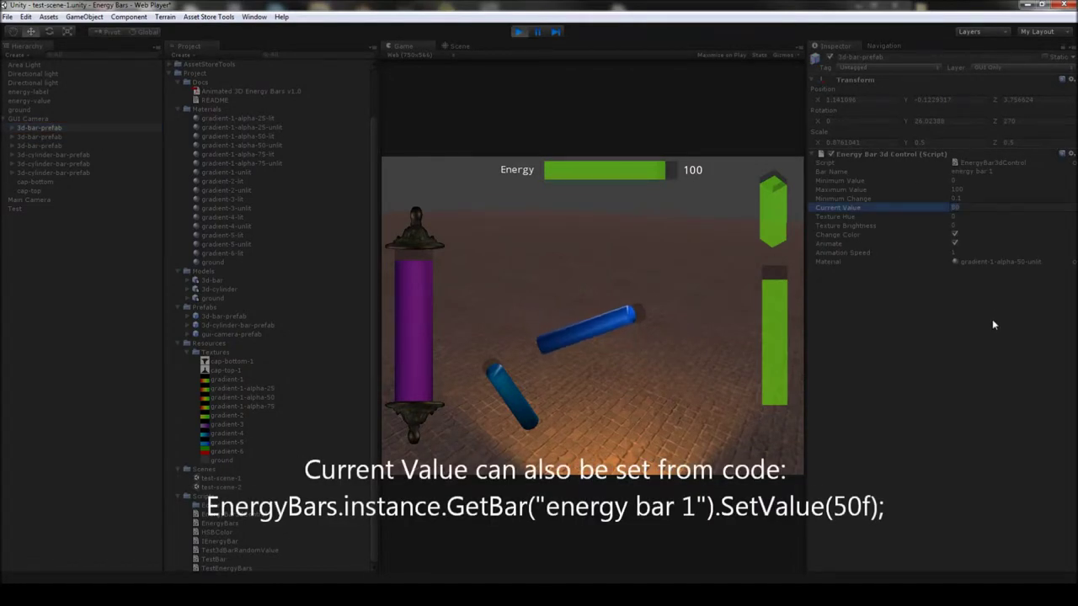
{"action": "type", "text": "50"}
{"action": "key", "text": "Return"}
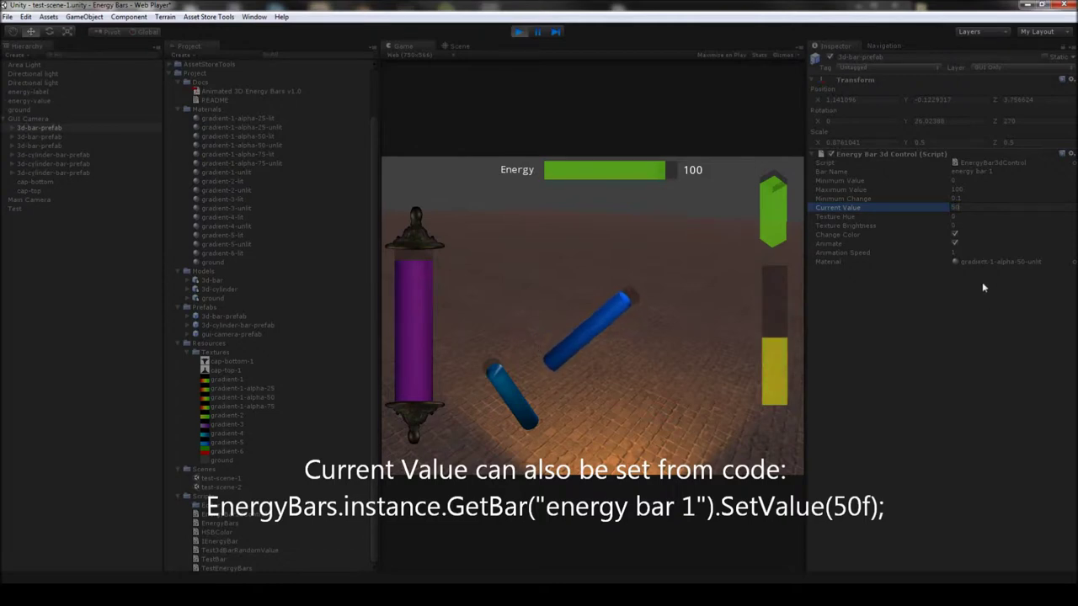
{"action": "key", "text": "BackSpace"}
{"action": "key", "text": "BackSpace"}
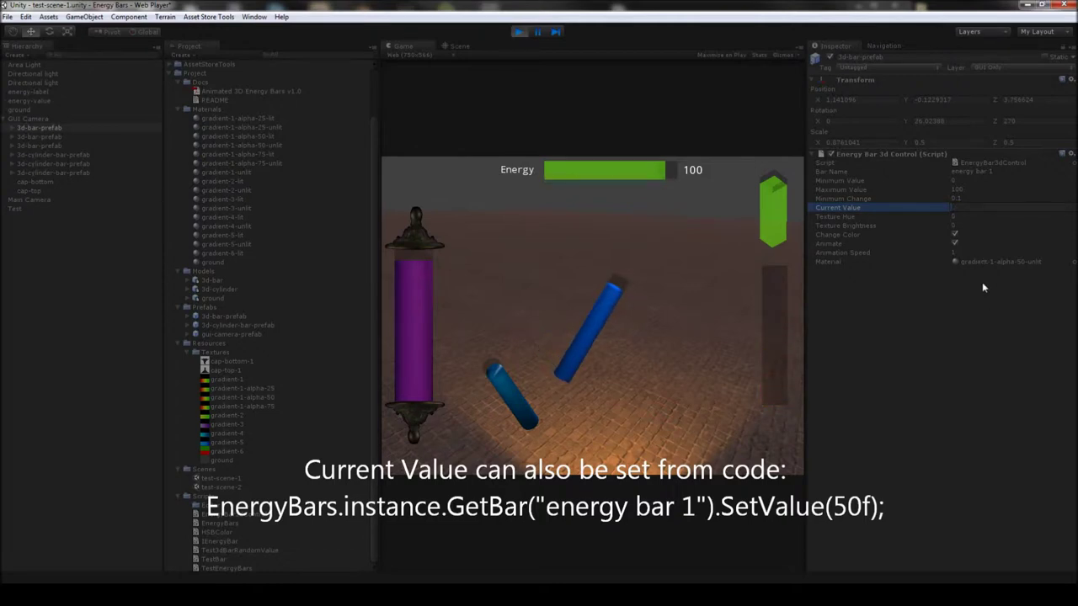
{"action": "type", "text": "85"}
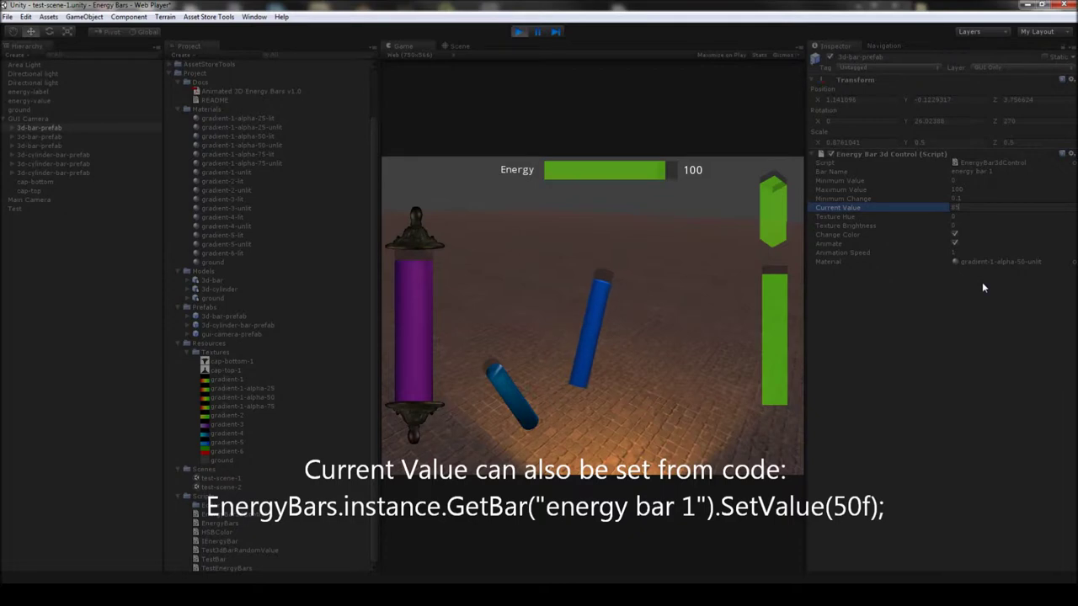
{"action": "key", "text": "BackSpace"}
{"action": "key", "text": "BackSpace"}
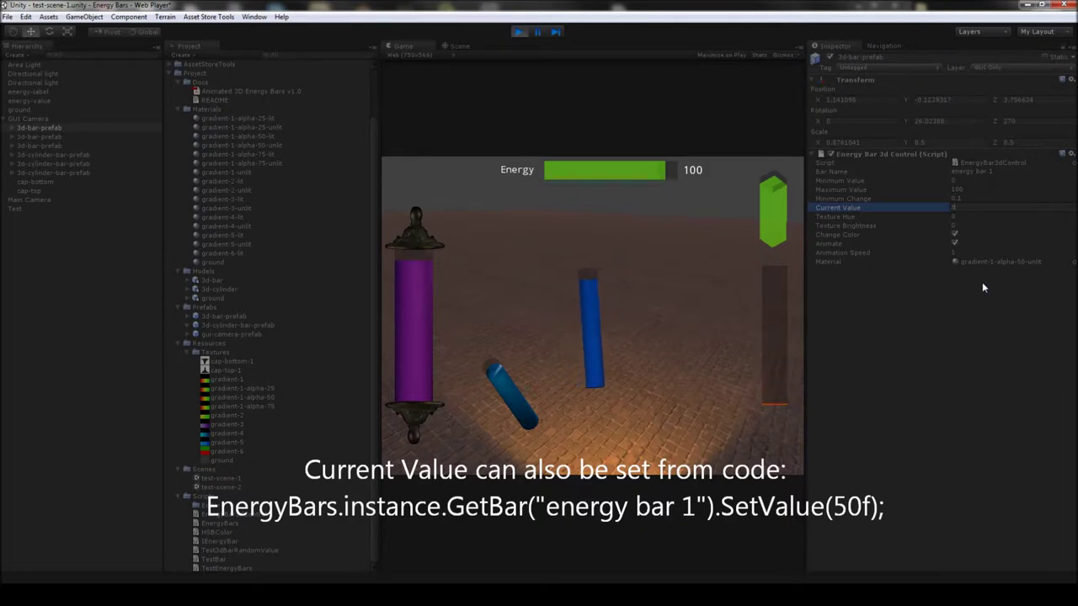
{"action": "type", "text": "50"}
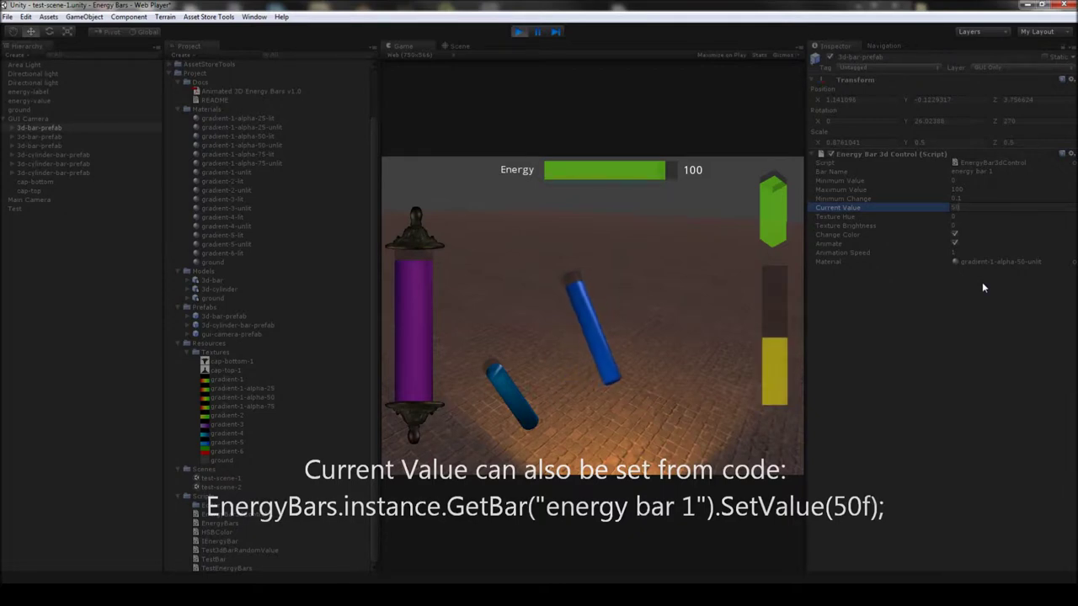
{"action": "left_click", "coordinate": [986, 296]}
Step: Preview Texture Hue values around 0.37 and 0.28, then set Current Value to 90
{"action": "left_click", "coordinate": [945, 219]}
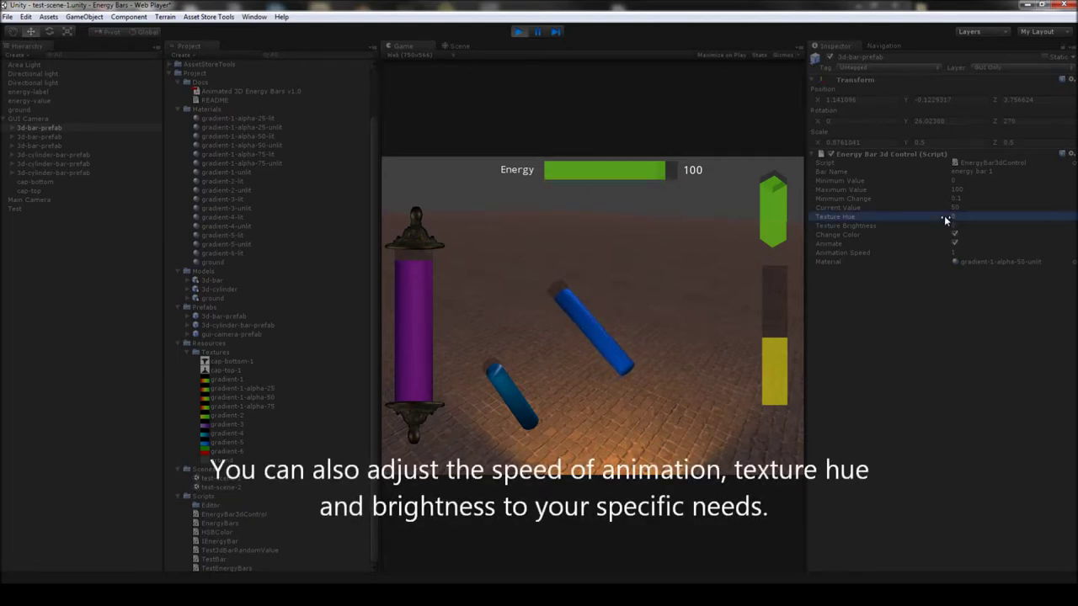
{"action": "left_click_drag", "start_coordinate": [947, 215], "coordinate": [955, 221]}
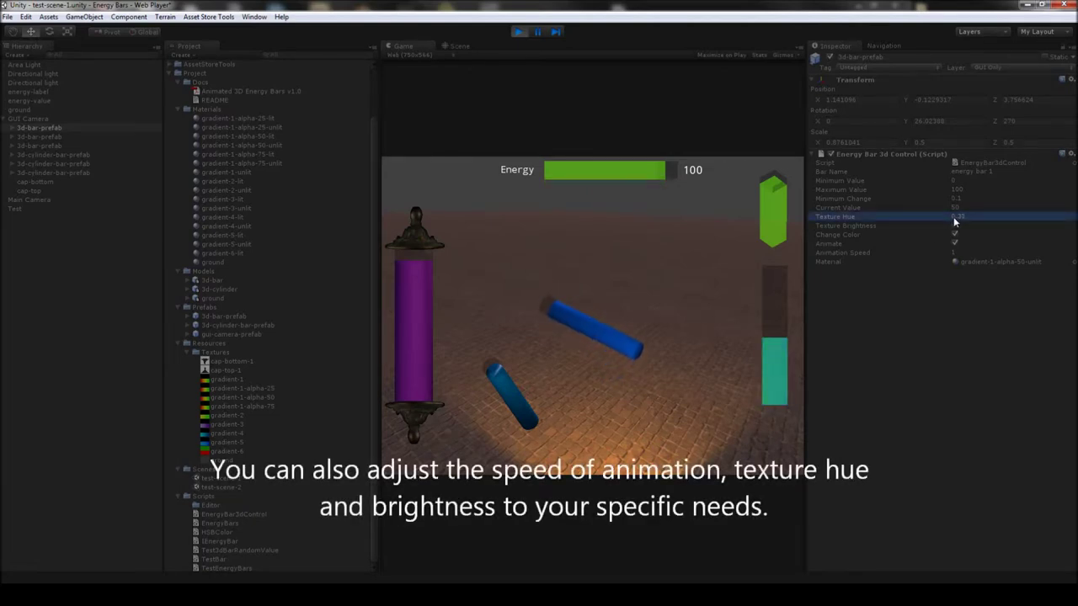
{"action": "left_click", "coordinate": [966, 209]}
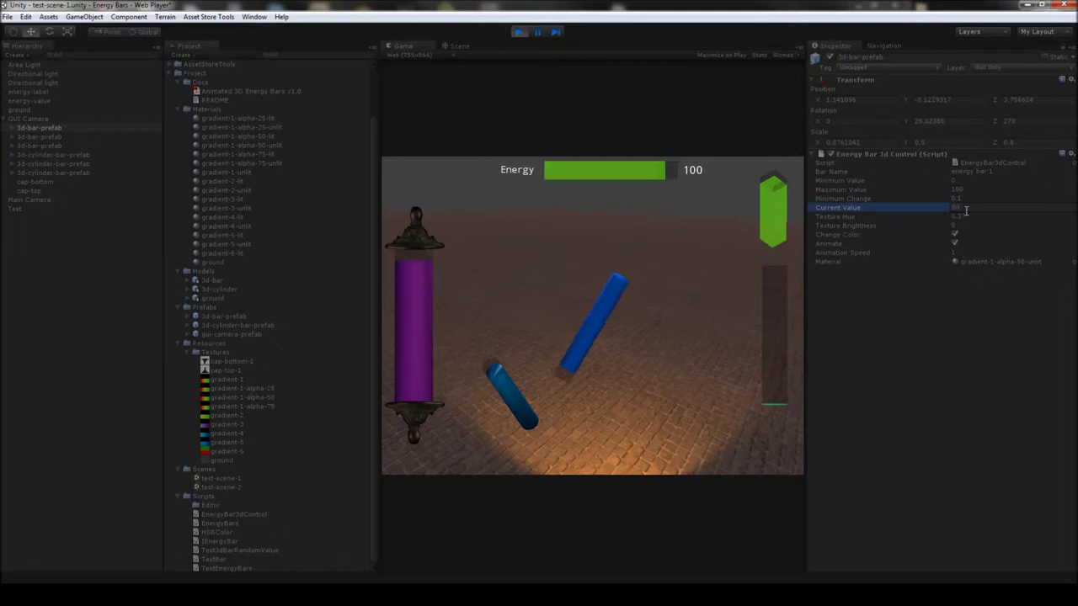
{"action": "left_click_drag", "start_coordinate": [941, 218], "coordinate": [931, 215]}
{"action": "left_click", "coordinate": [971, 208]}
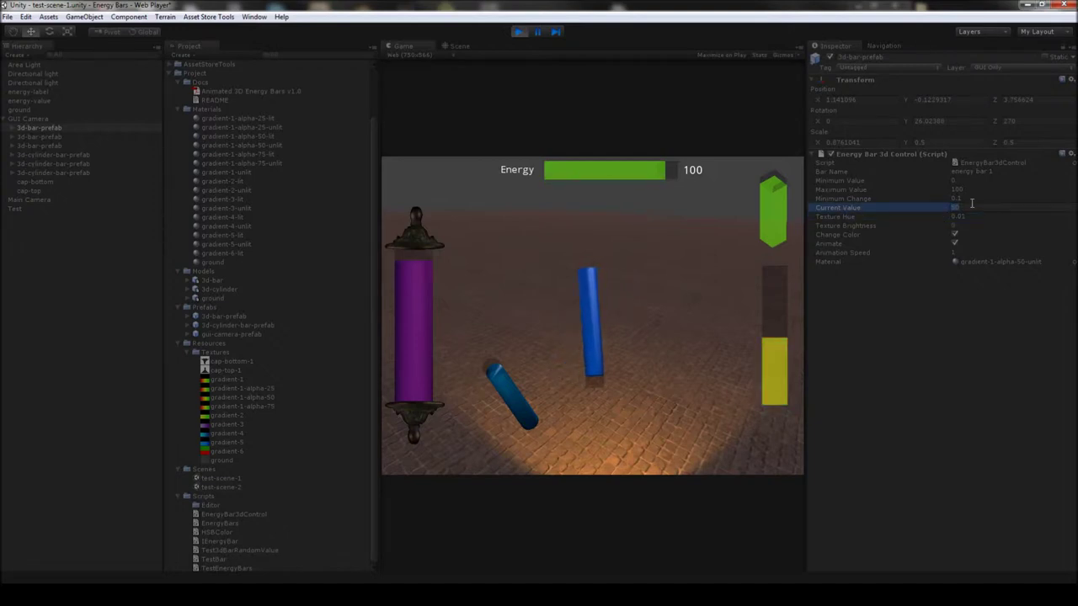
{"action": "type", "text": "90"}
{"action": "left_click", "coordinate": [967, 216]}
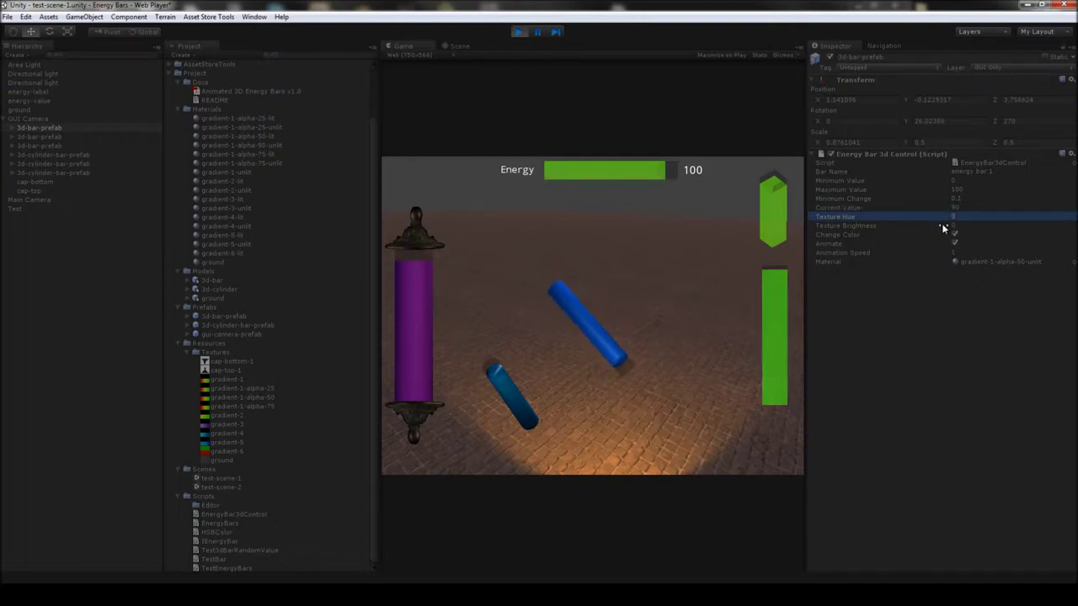
Step: Lower Texture Brightness to -0.54, then set Current Value to 20 and then 100
{"action": "left_click_drag", "start_coordinate": [943, 226], "coordinate": [931, 225]}
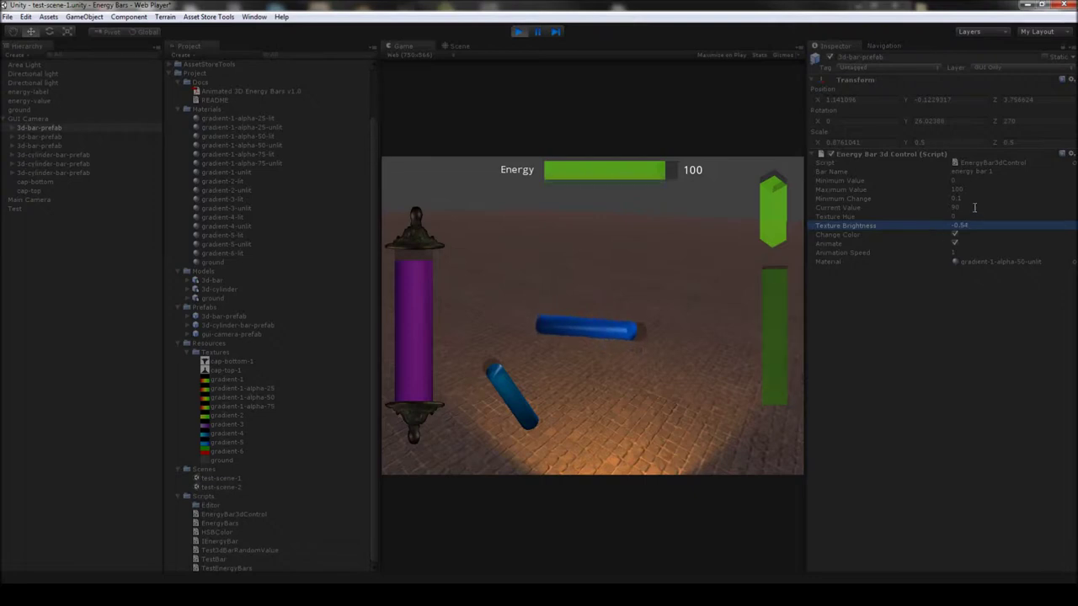
{"action": "left_click", "coordinate": [954, 208]}
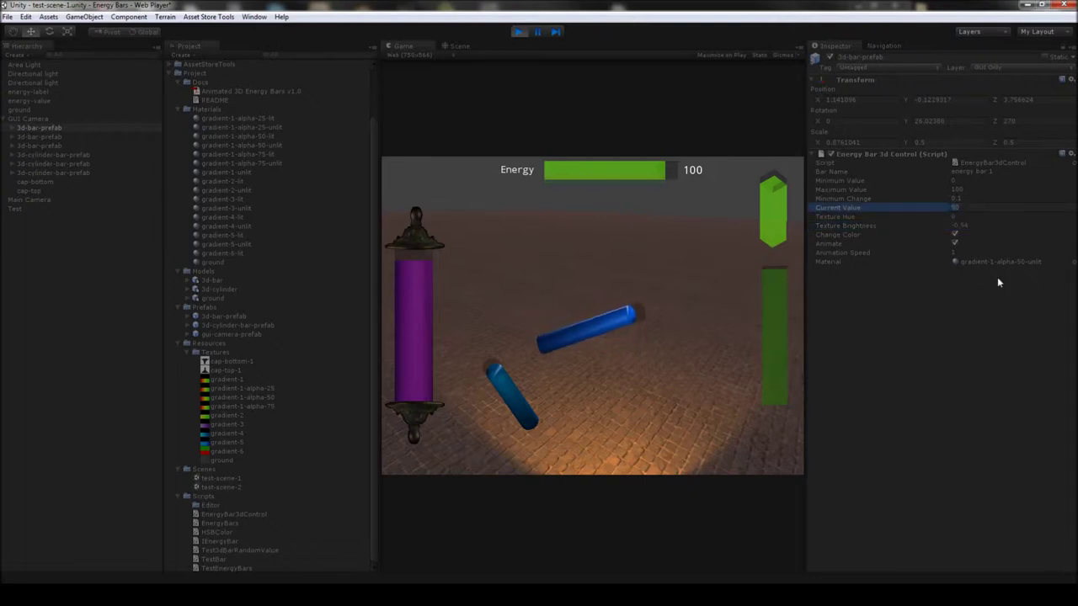
{"action": "type", "text": "20"}
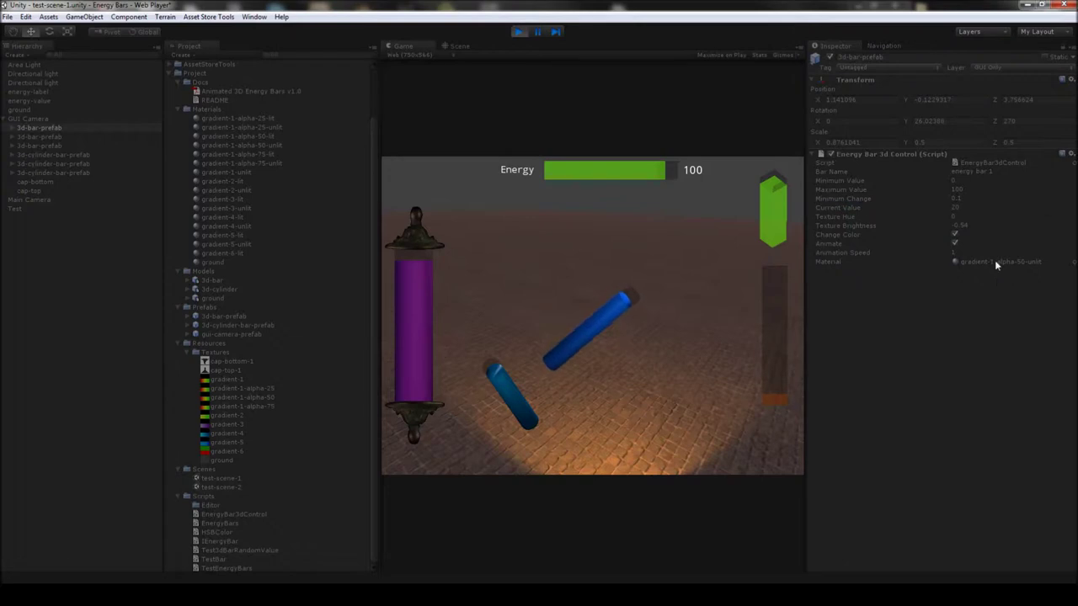
{"action": "type", "text": "100"}
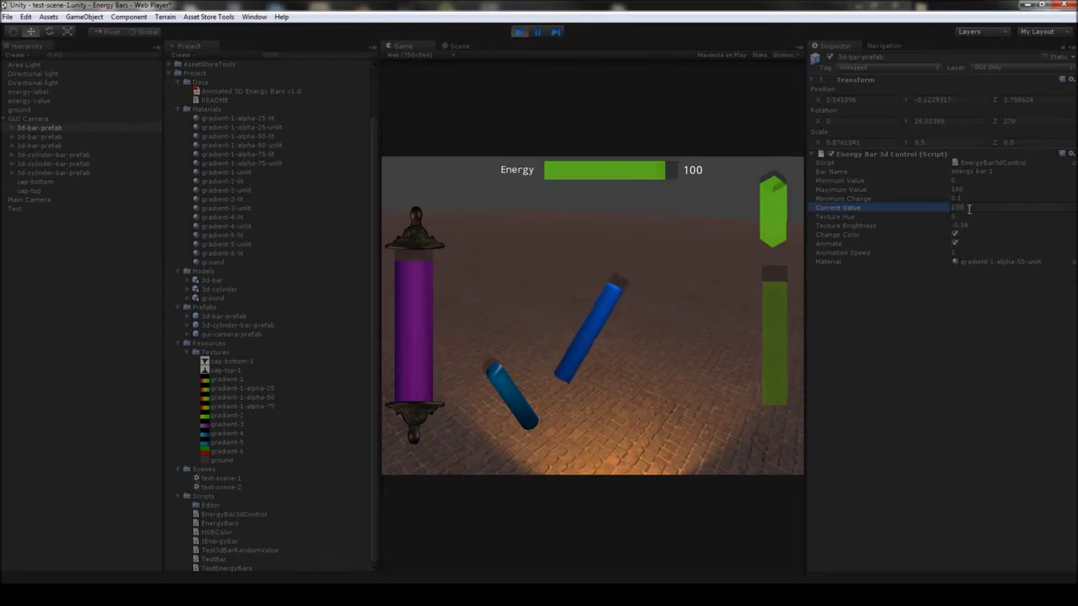
{"action": "left_click", "coordinate": [1005, 324]}
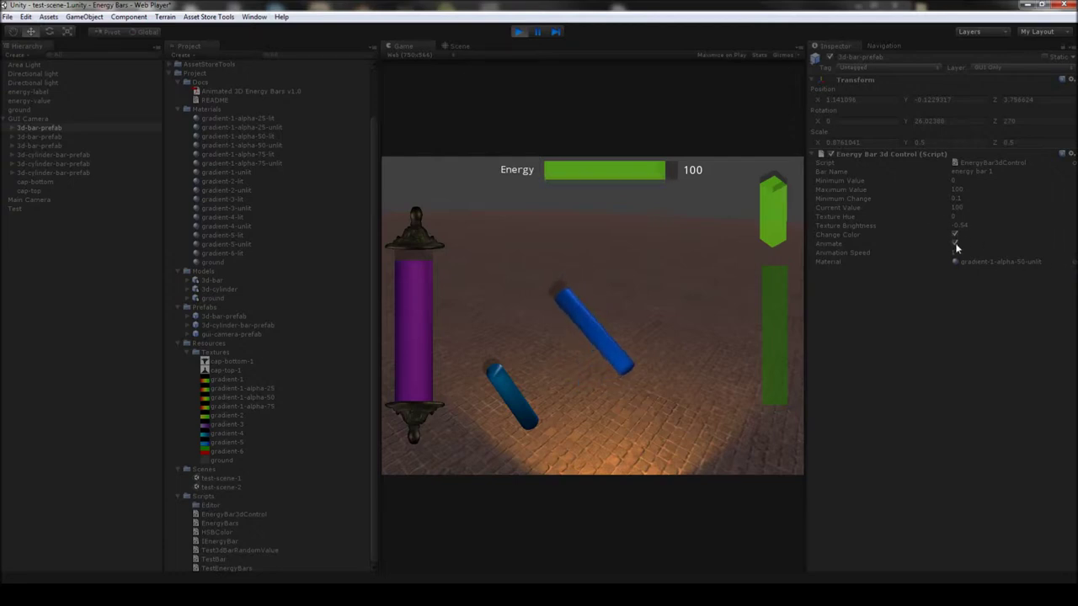
Step: Cycle energy bar 1's Current Value through 50, 10, 90, 50 and 20, settling on 90
{"action": "mouse_move", "coordinate": [900, 207]}
{"action": "left_mouse_down"}
{"action": "mouse_move", "coordinate": [360, 227]}
{"action": "mouse_move", "coordinate": [1001, 220]}
{"action": "left_mouse_up"}
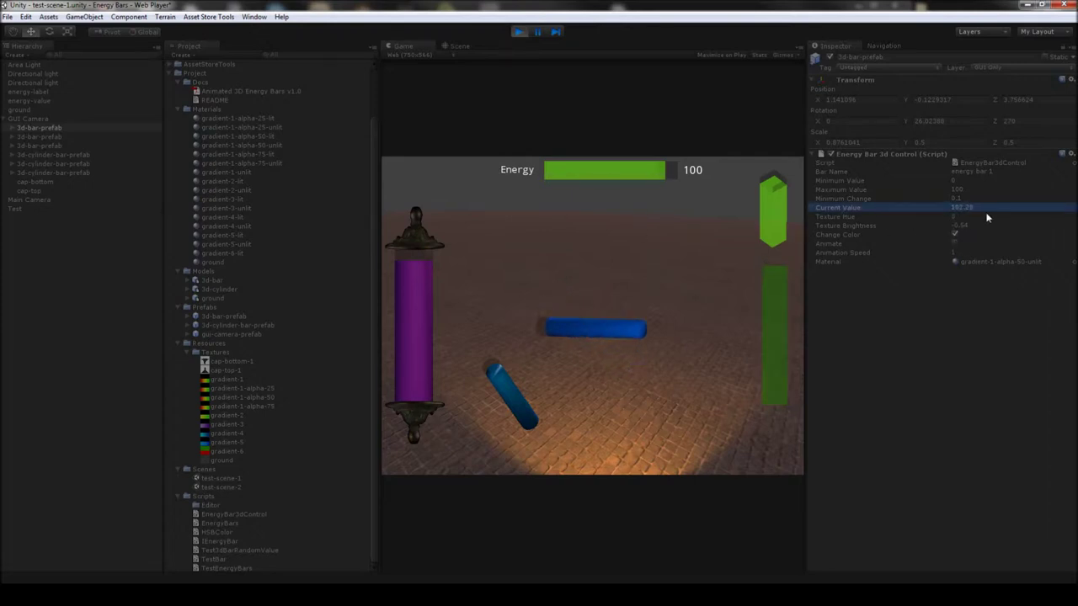
{"action": "left_click", "coordinate": [971, 208]}
{"action": "type", "text": "50"}
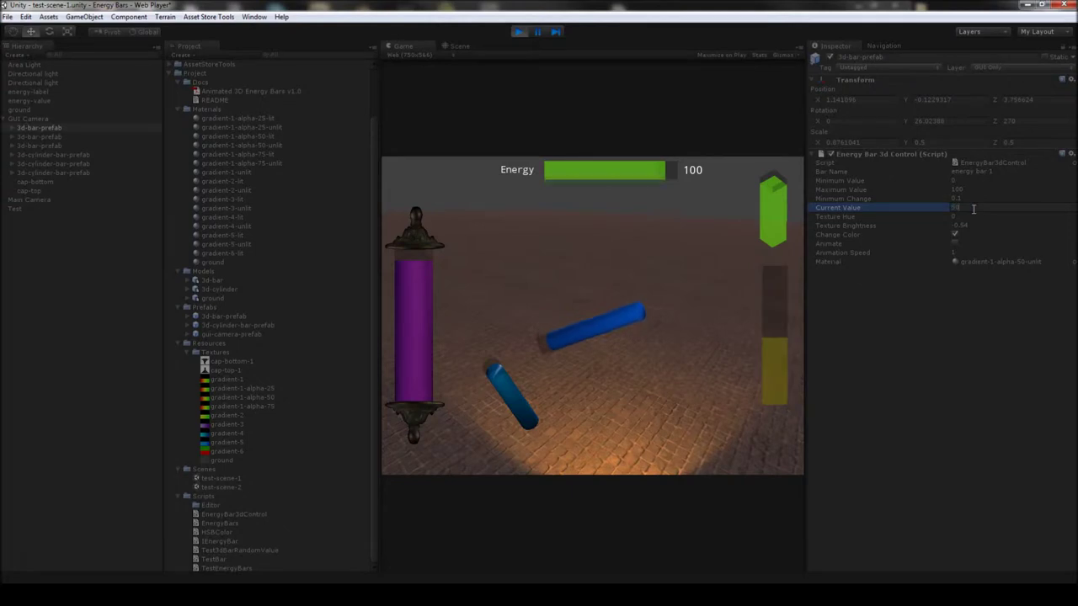
{"action": "key", "text": "BackSpace"}
{"action": "key", "text": "BackSpace"}
{"action": "type", "text": "10"}
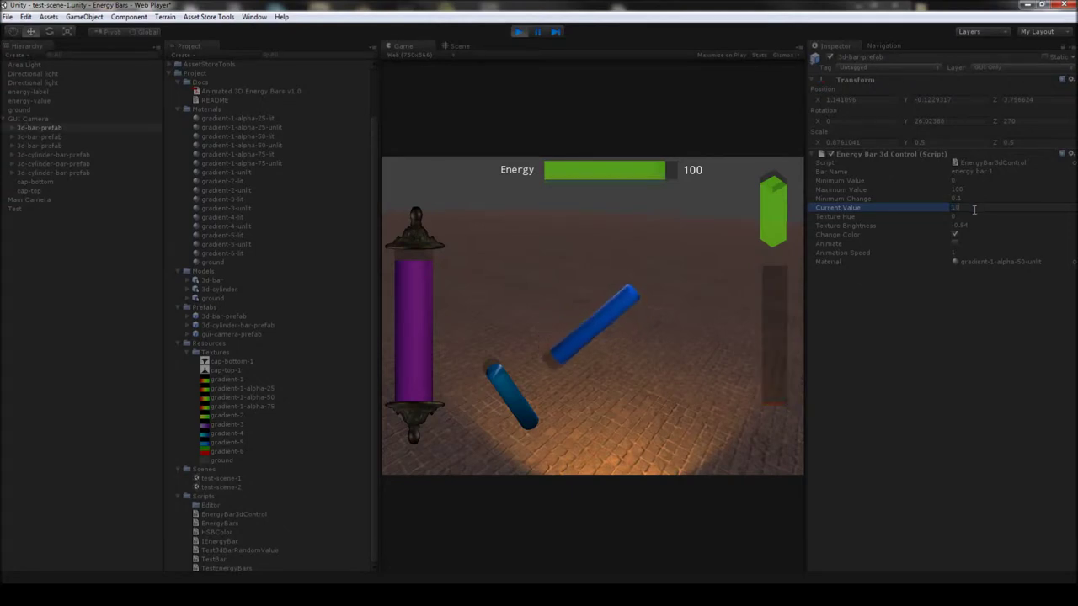
{"action": "key", "text": "BackSpace"}
{"action": "key", "text": "BackSpace"}
{"action": "type", "text": "90"}
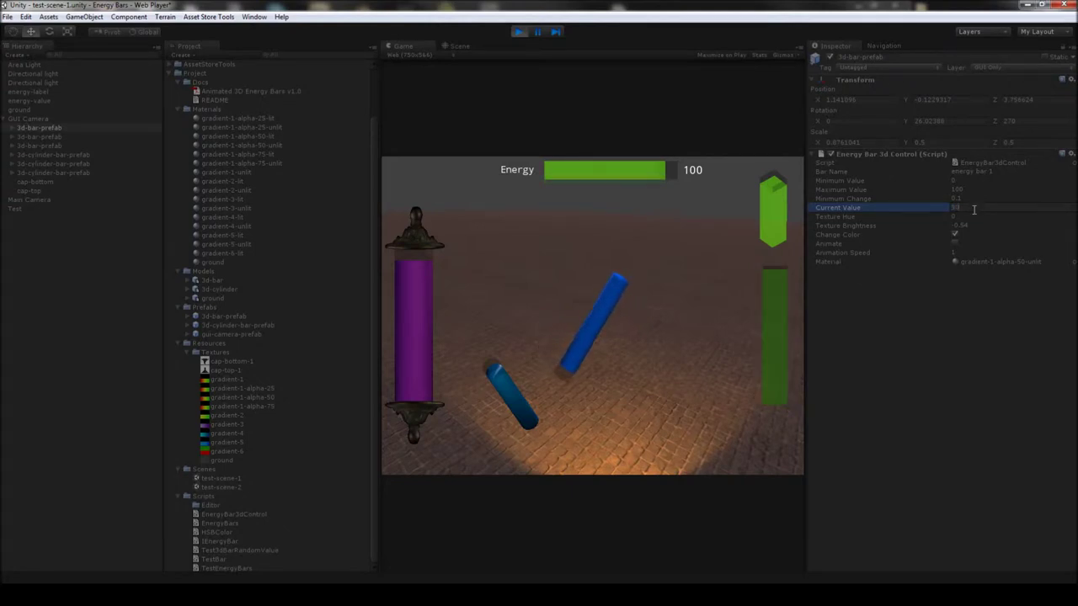
{"action": "key", "text": "BackSpace"}
{"action": "key", "text": "BackSpace"}
{"action": "type", "text": "50"}
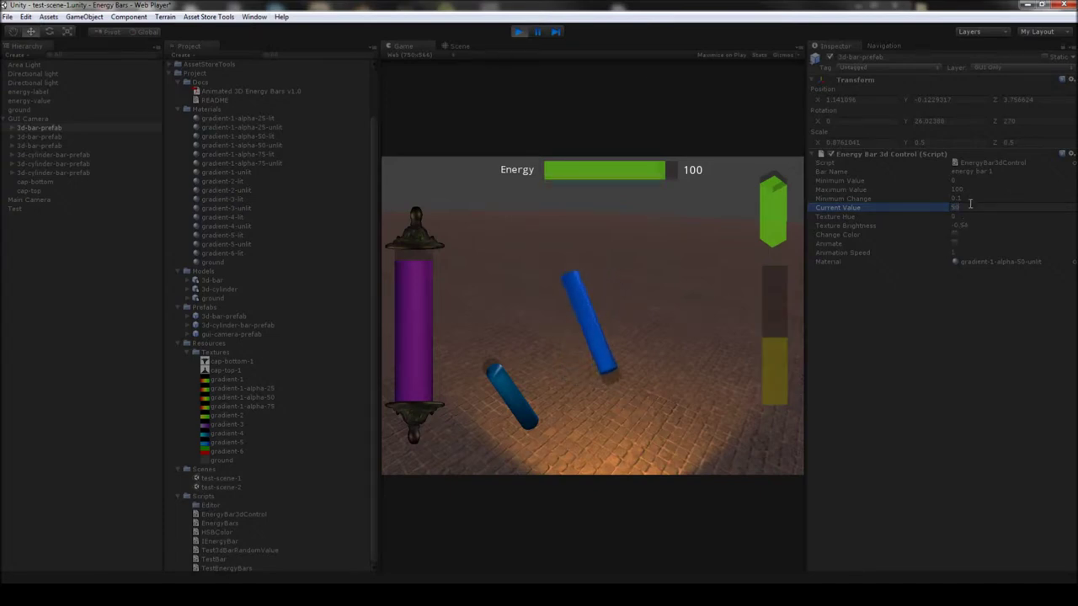
{"action": "key", "text": "BackSpace"}
{"action": "key", "text": "BackSpace"}
{"action": "type", "text": "20"}
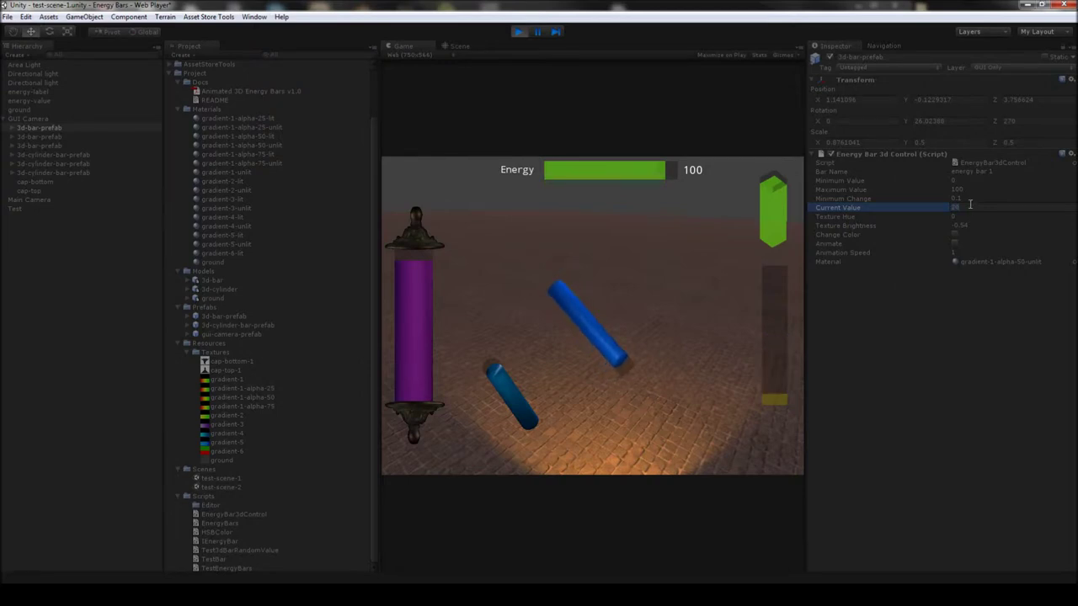
{"action": "key", "text": "BackSpace"}
{"action": "key", "text": "BackSpace"}
{"action": "type", "text": "90"}
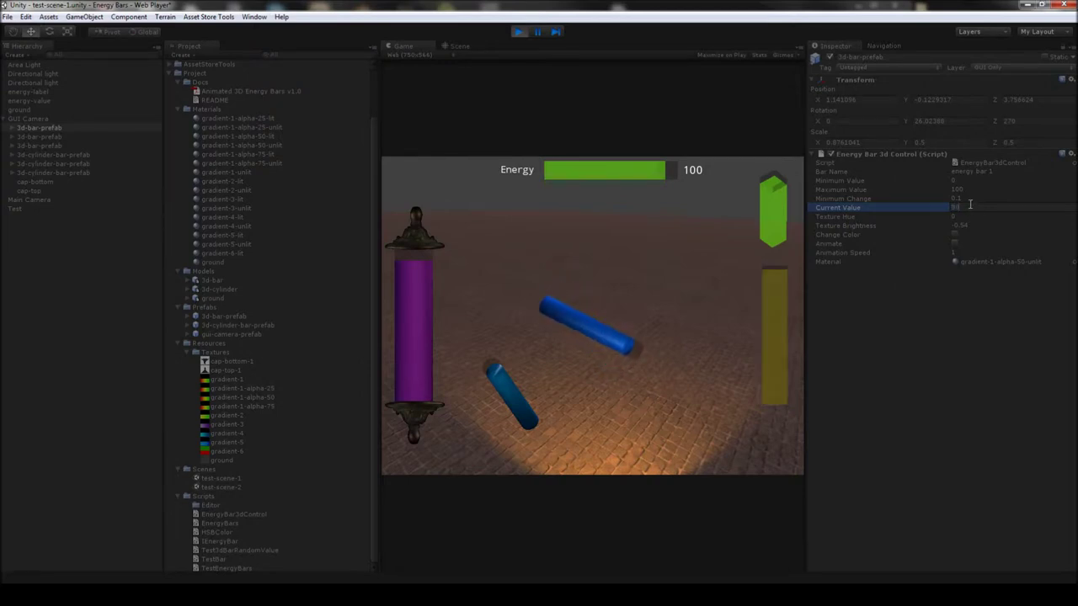
{"action": "left_click", "coordinate": [952, 291]}
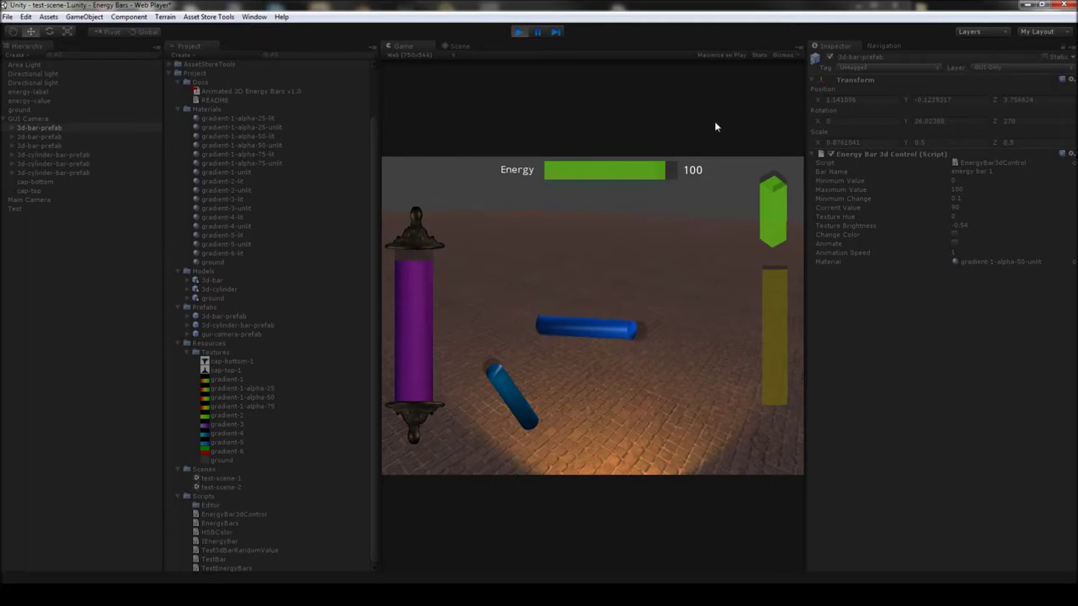
Step: Restart play mode, check the second 3d-bar-prefab, then inspect mana bar 1's cylinder settings
{"action": "left_click", "coordinate": [519, 34]}
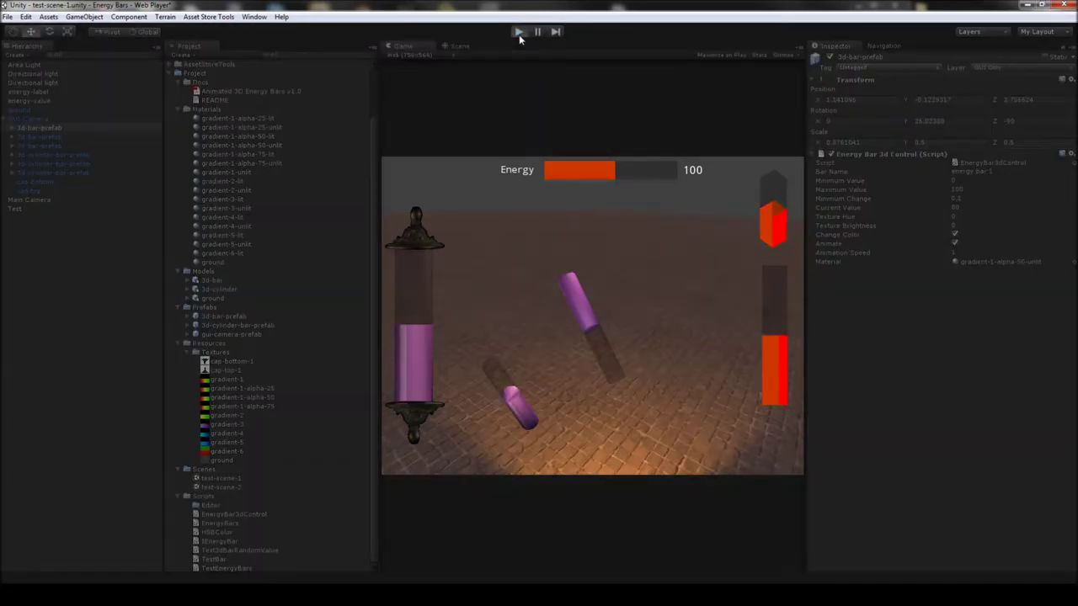
{"action": "left_click", "coordinate": [35, 138]}
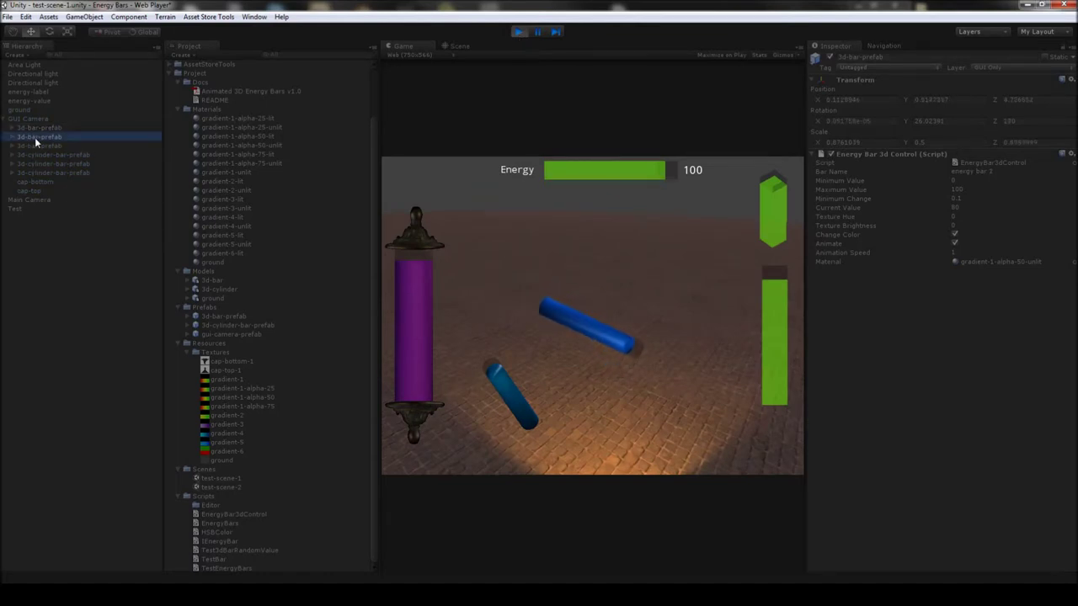
{"action": "left_click", "coordinate": [42, 156]}
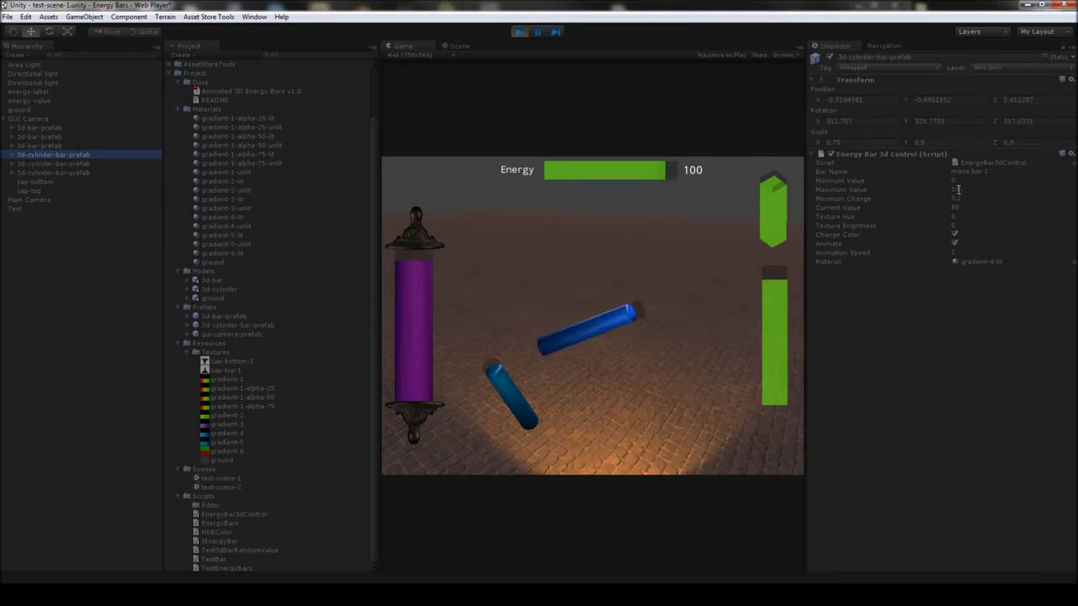
Step: Change the cylinder bar's Current Value to 100, then to 60
{"action": "left_click", "coordinate": [938, 209]}
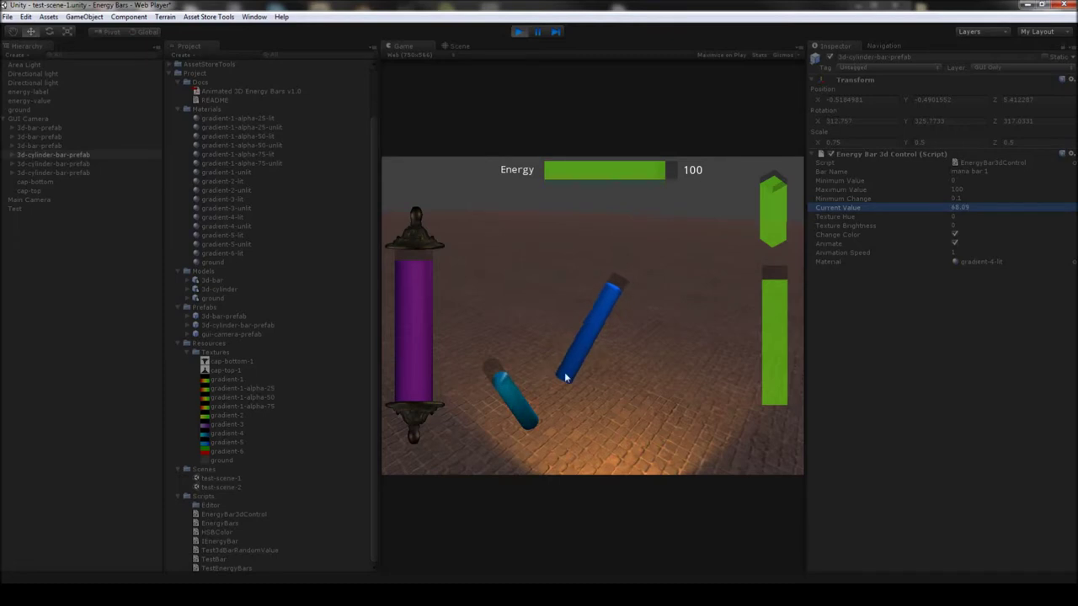
{"action": "left_click", "coordinate": [970, 207]}
{"action": "key", "text": "BackSpace"}
{"action": "key", "text": "BackSpace"}
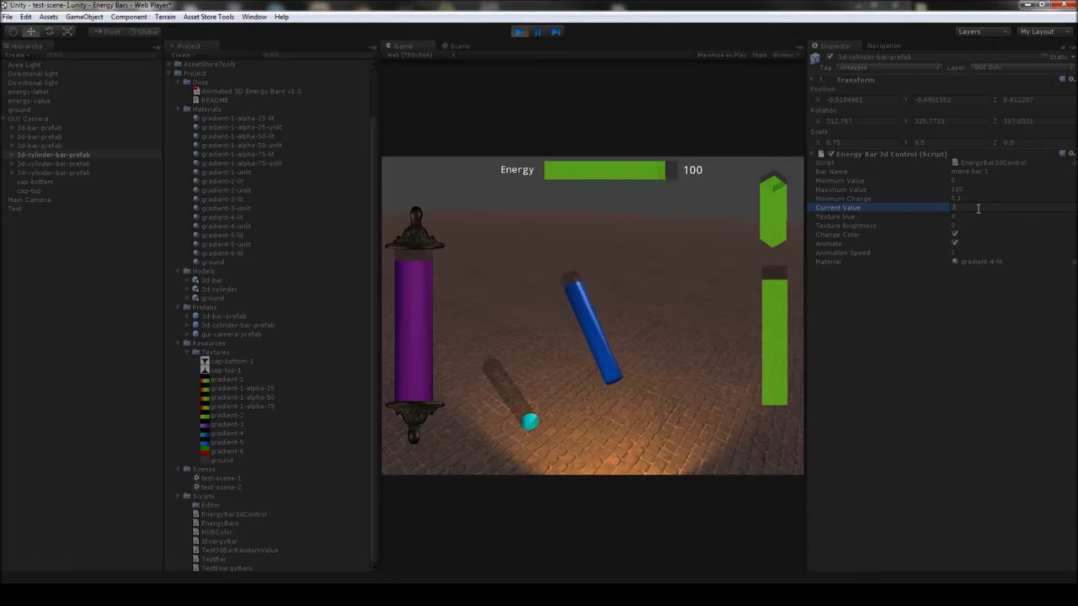
{"action": "type", "text": "00"}
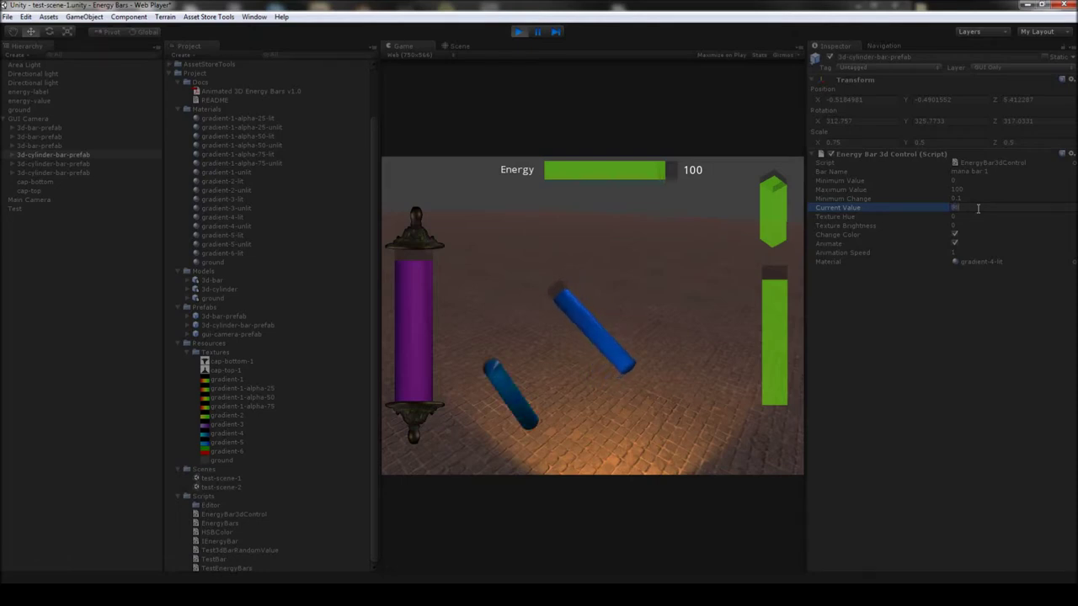
{"action": "key", "text": "BackSpace"}
{"action": "key", "text": "BackSpace"}
{"action": "key", "text": "BackSpace"}
{"action": "type", "text": "60"}
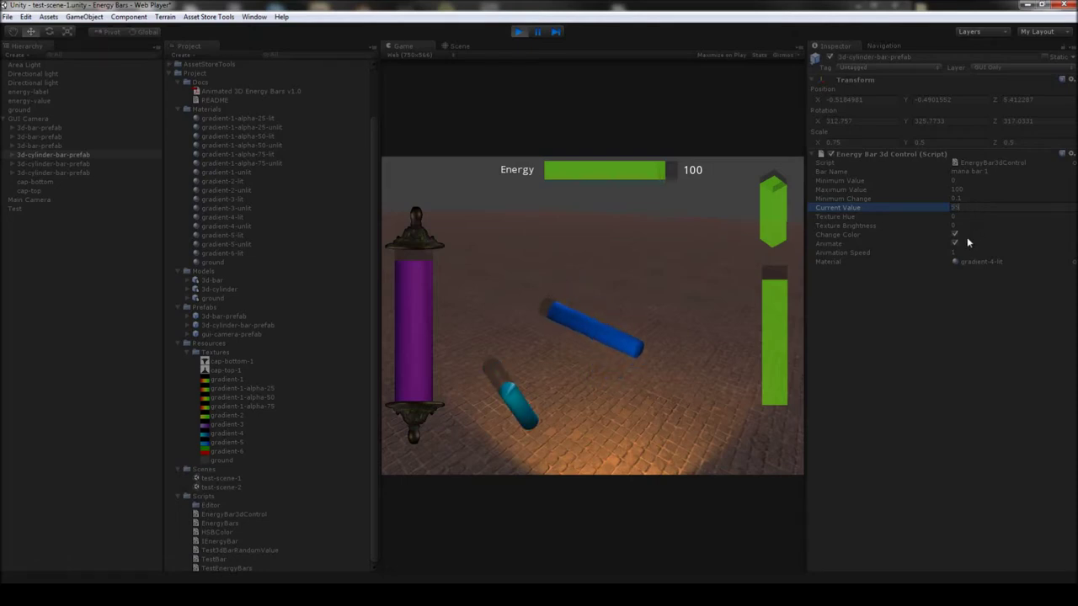
Step: Shift Texture Hue to about -4.2 so the cylinder turns red, then drain it nearly empty
{"action": "left_click_drag", "start_coordinate": [943, 215], "coordinate": [928, 217]}
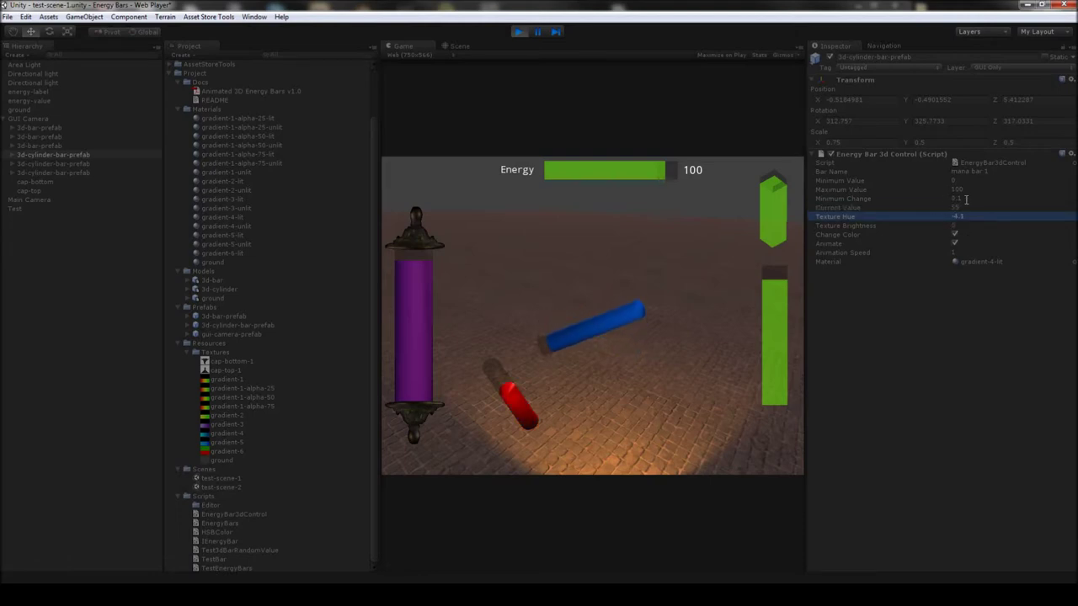
{"action": "left_click", "coordinate": [959, 207]}
{"action": "type", "text": "100"}
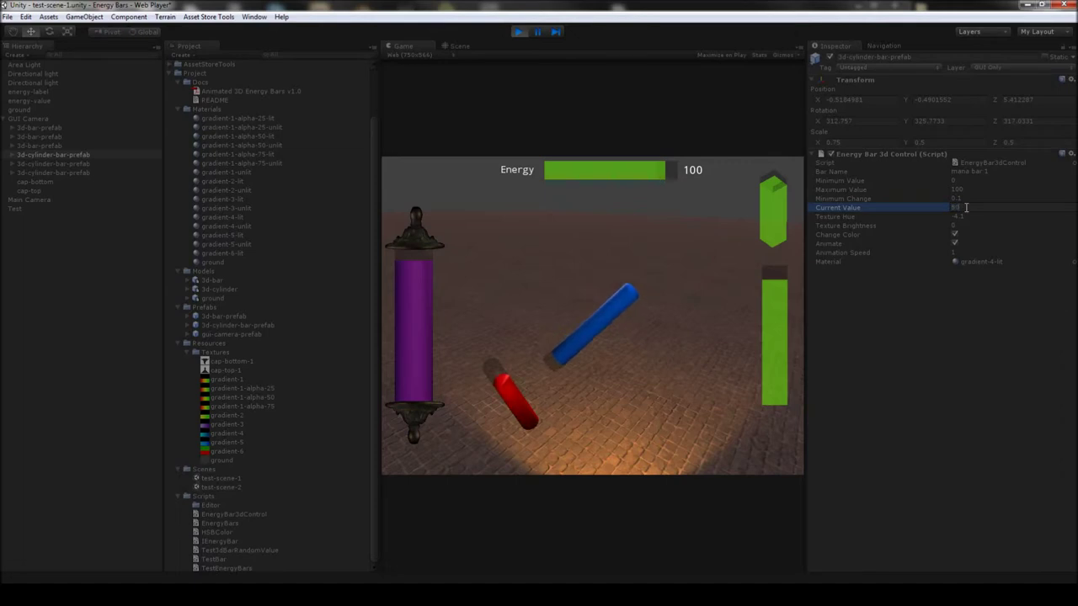
{"action": "key", "text": "BackSpace"}
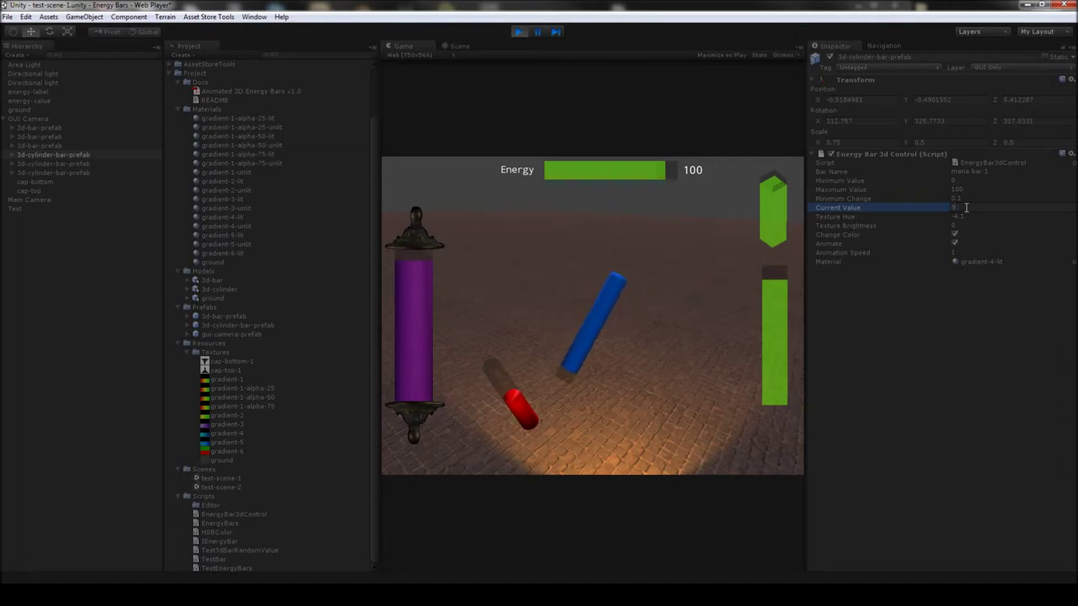
Step: Finish draining mana bar 1 and restart play mode
{"action": "type", "text": "0"}
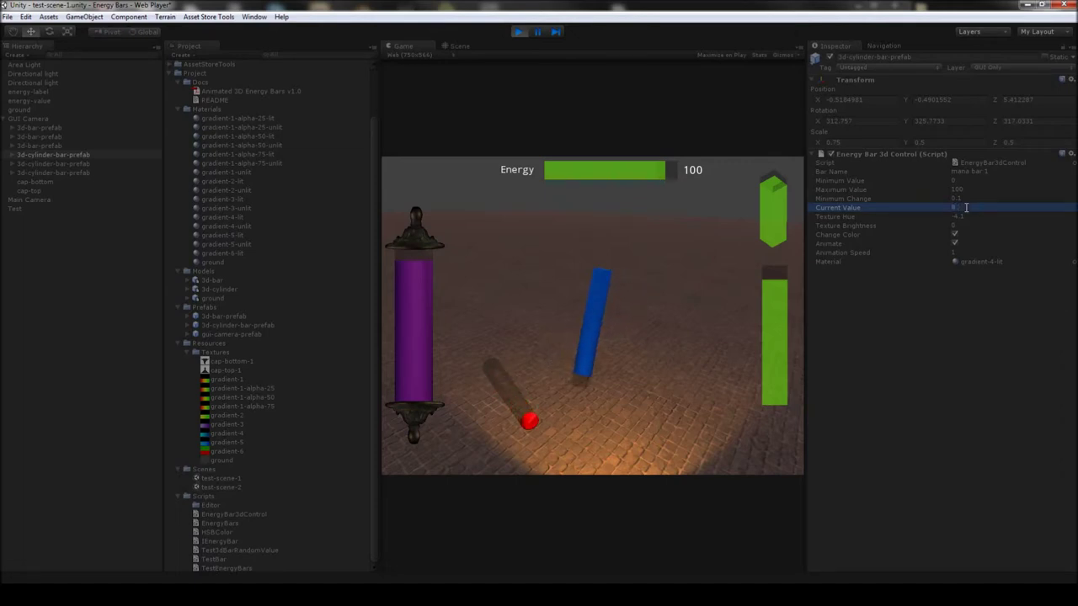
{"action": "left_click", "coordinate": [519, 33]}
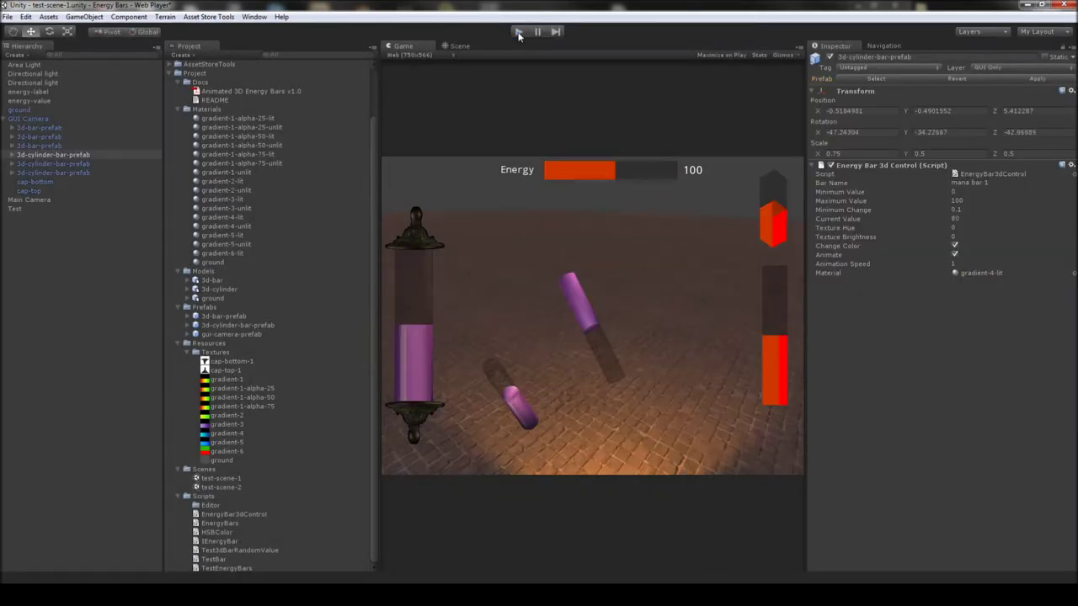
{"action": "left_click", "coordinate": [518, 33]}
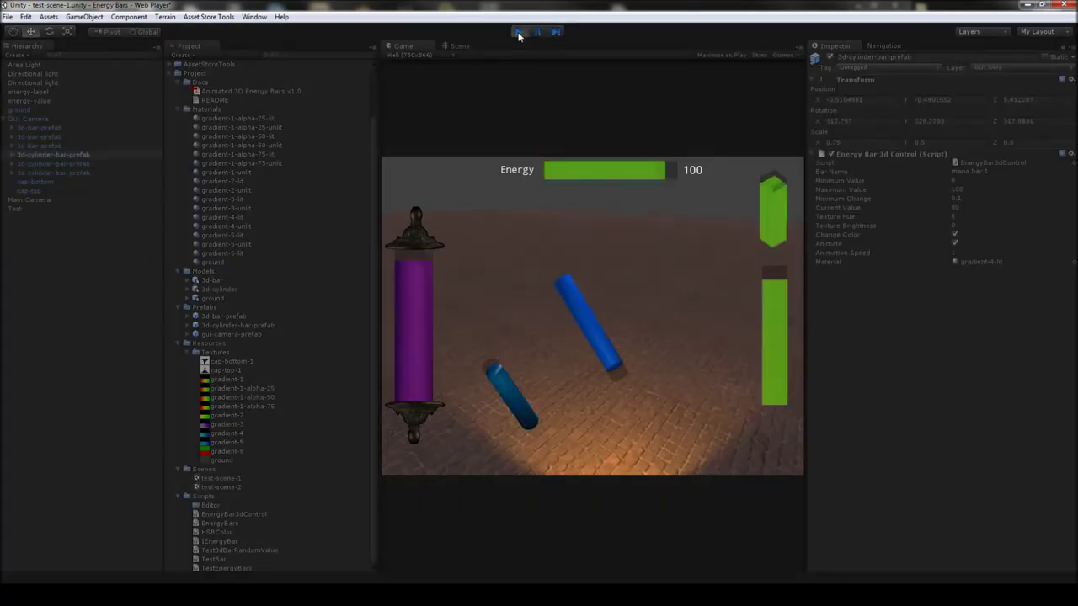
Step: Select the test bar cylinder, raise its Current Value to 100, then clear it
{"action": "left_click", "coordinate": [53, 163]}
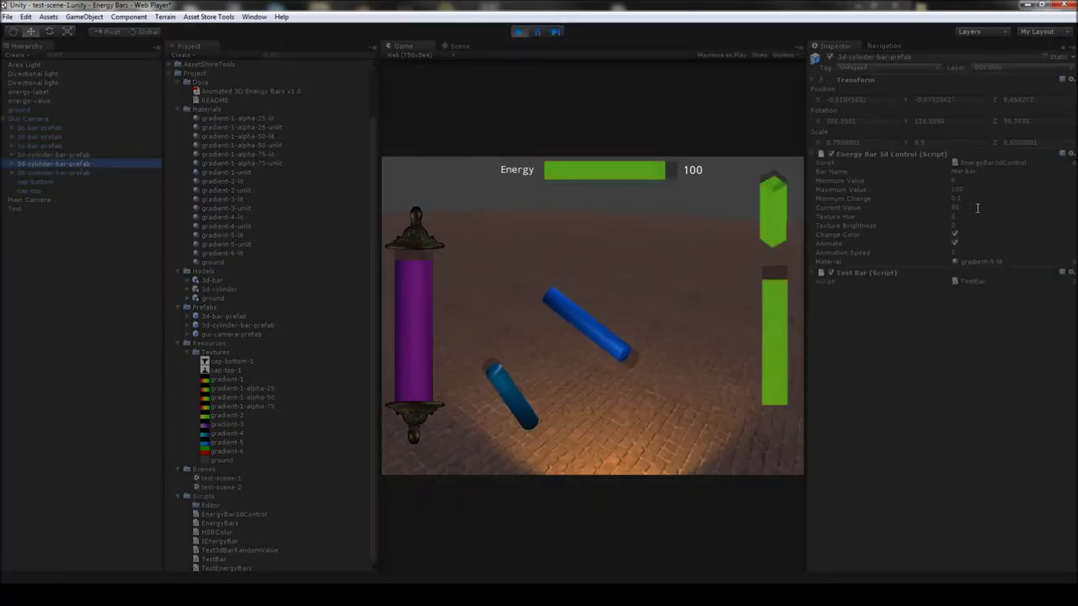
{"action": "left_click", "coordinate": [969, 207]}
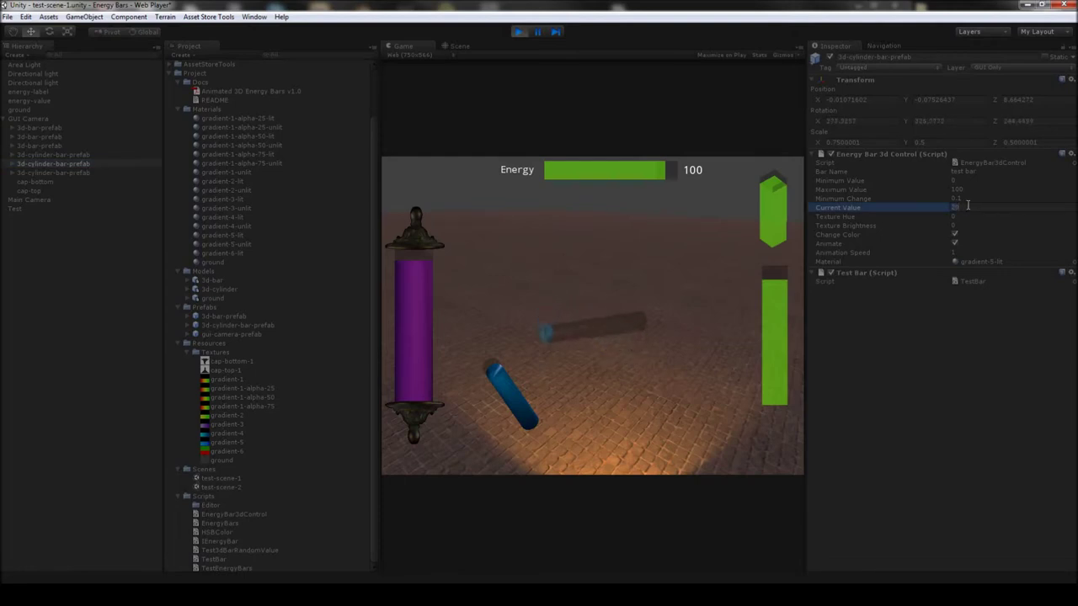
{"action": "type", "text": "100"}
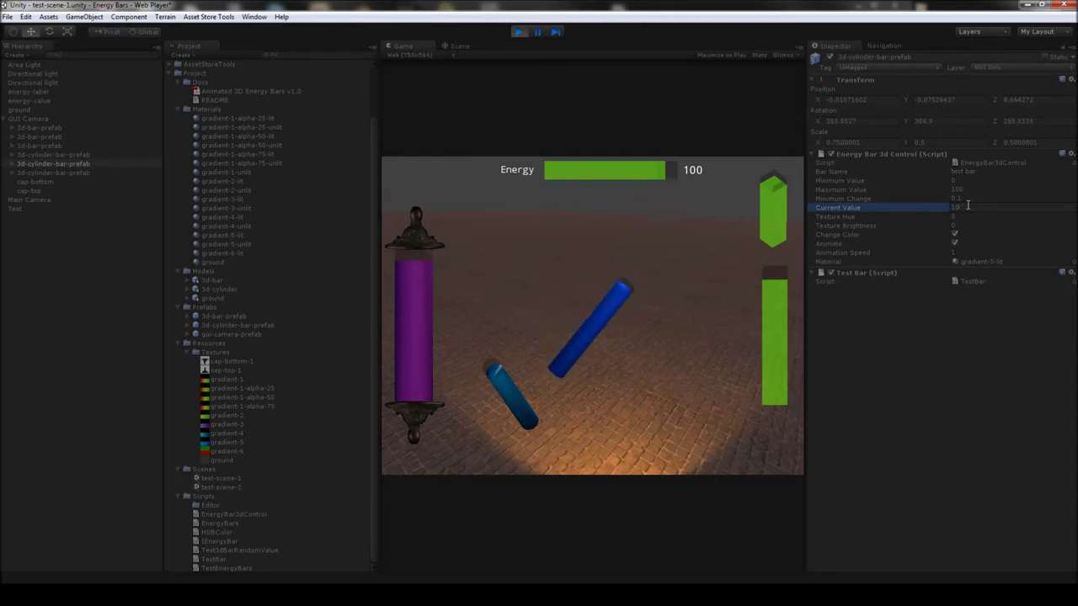
{"action": "key", "text": "BackSpace"}
{"action": "key", "text": "BackSpace"}
{"action": "key", "text": "BackSpace"}
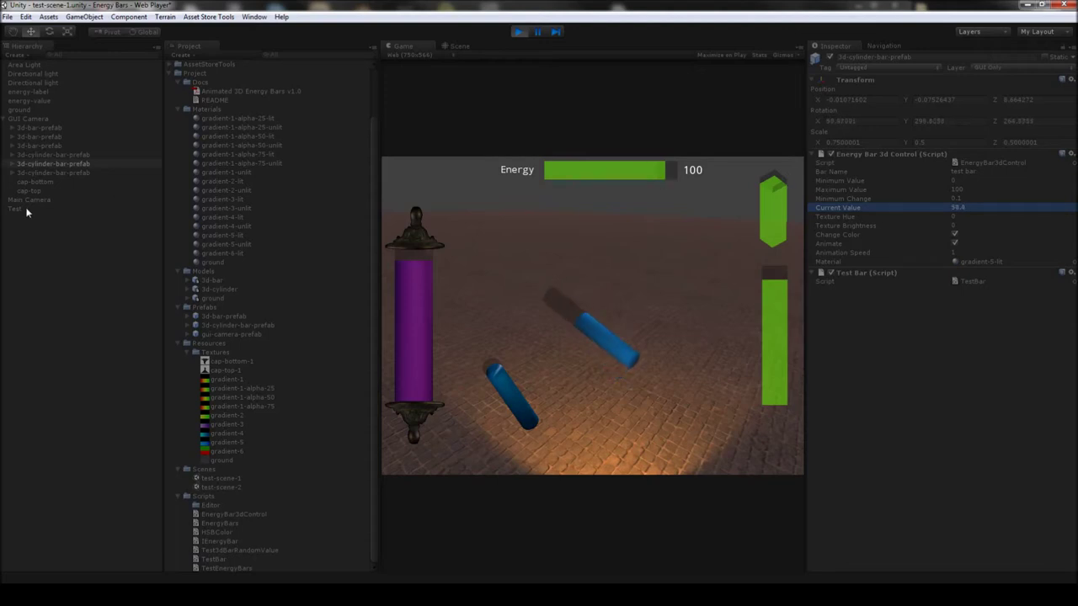
Step: Set the test bar's Animation Speed to 0.5
{"action": "left_click", "coordinate": [944, 252]}
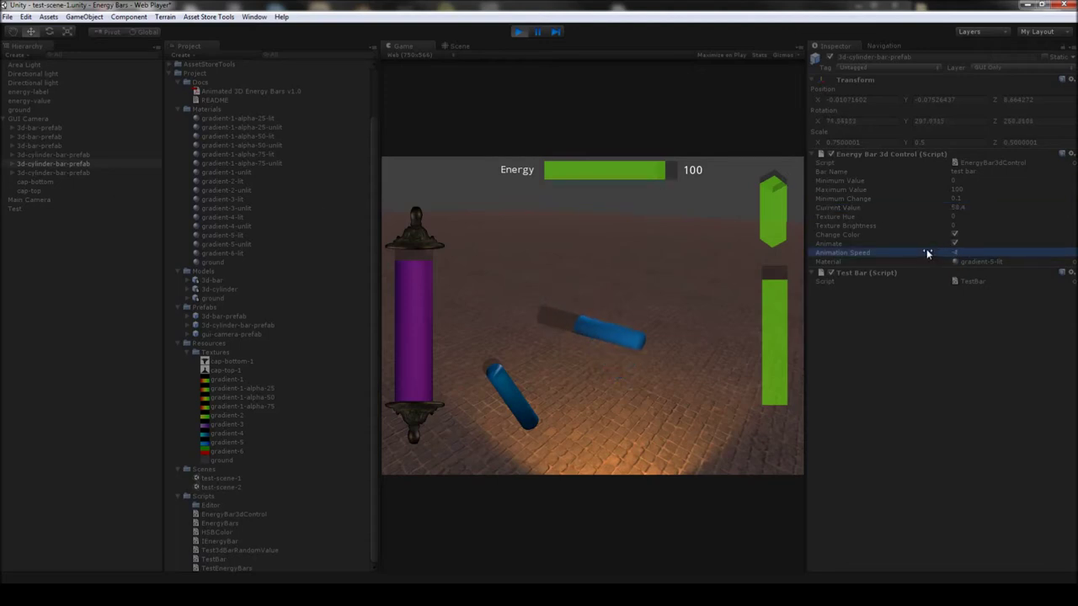
{"action": "left_click", "coordinate": [958, 253]}
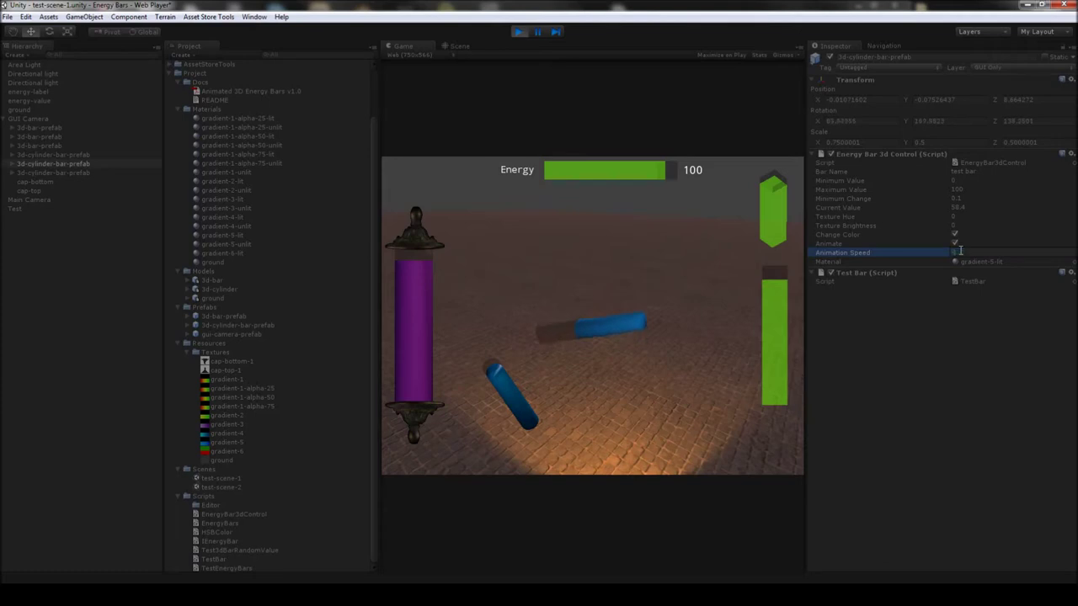
{"action": "type", "text": "0.5"}
{"action": "left_click", "coordinate": [947, 207]}
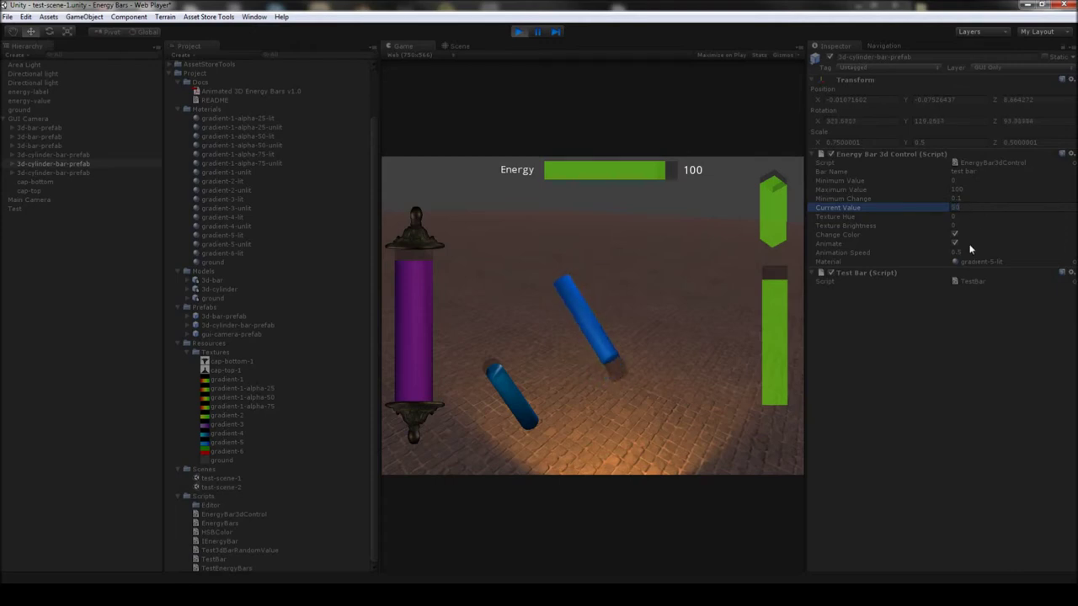
Step: Set the test bar's Current Value to 100 and drag Animation Speed down to 0.28
{"action": "left_click", "coordinate": [938, 254]}
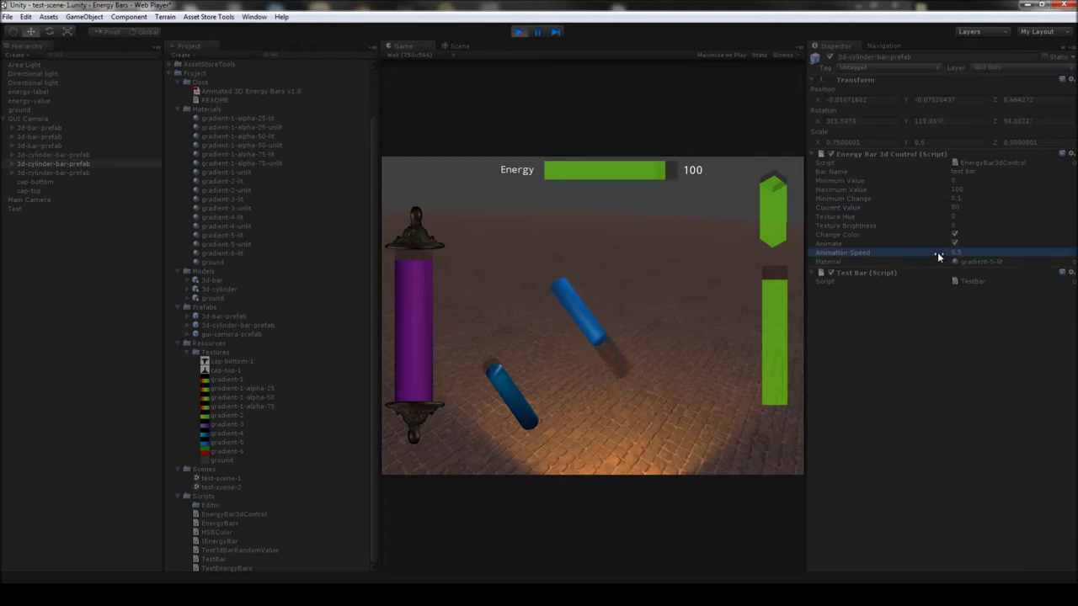
{"action": "left_click", "coordinate": [966, 205]}
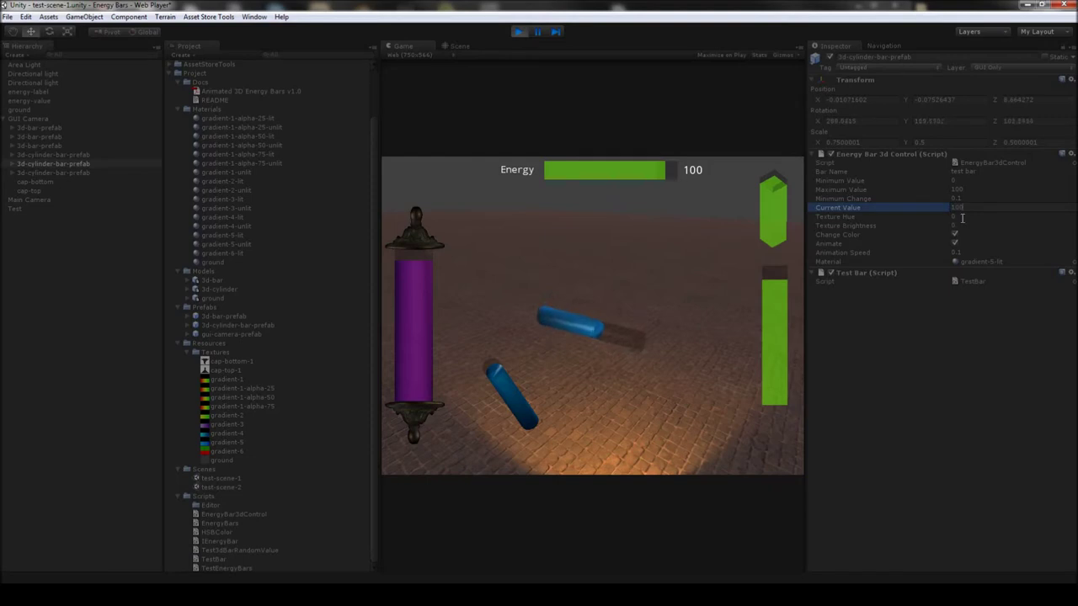
{"action": "left_click", "coordinate": [947, 254]}
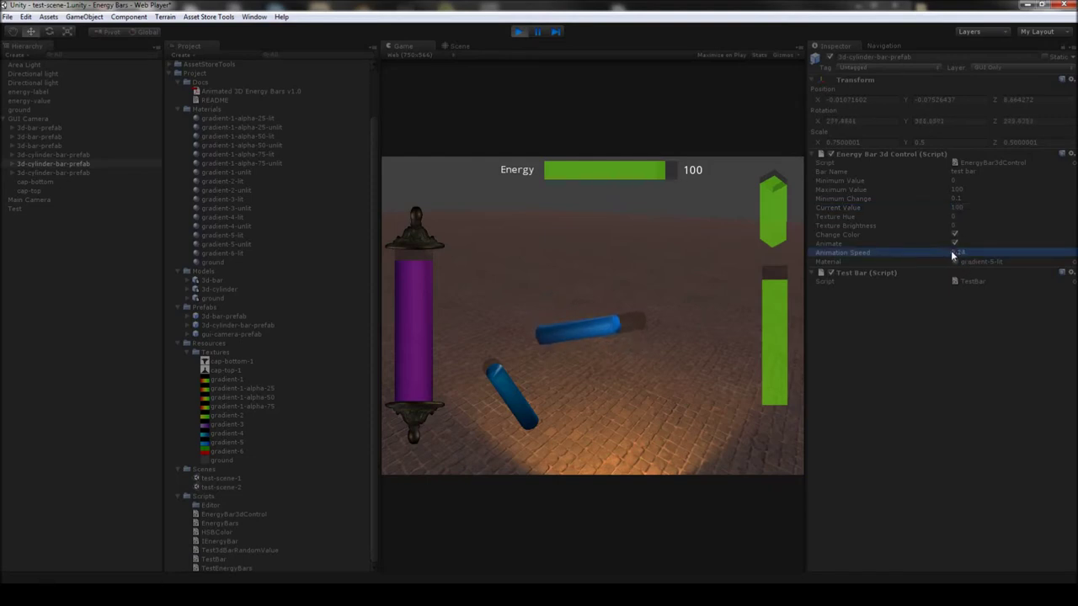
{"action": "type", "text": "47"}
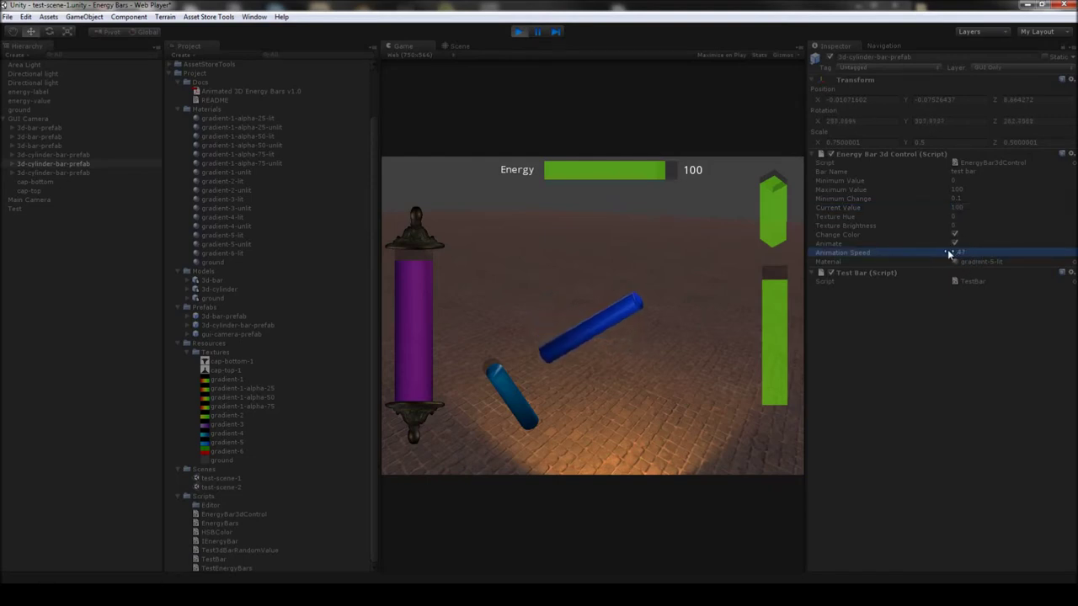
{"action": "left_click_drag", "start_coordinate": [949, 255], "coordinate": [926, 254]}
{"action": "left_click", "coordinate": [966, 210]}
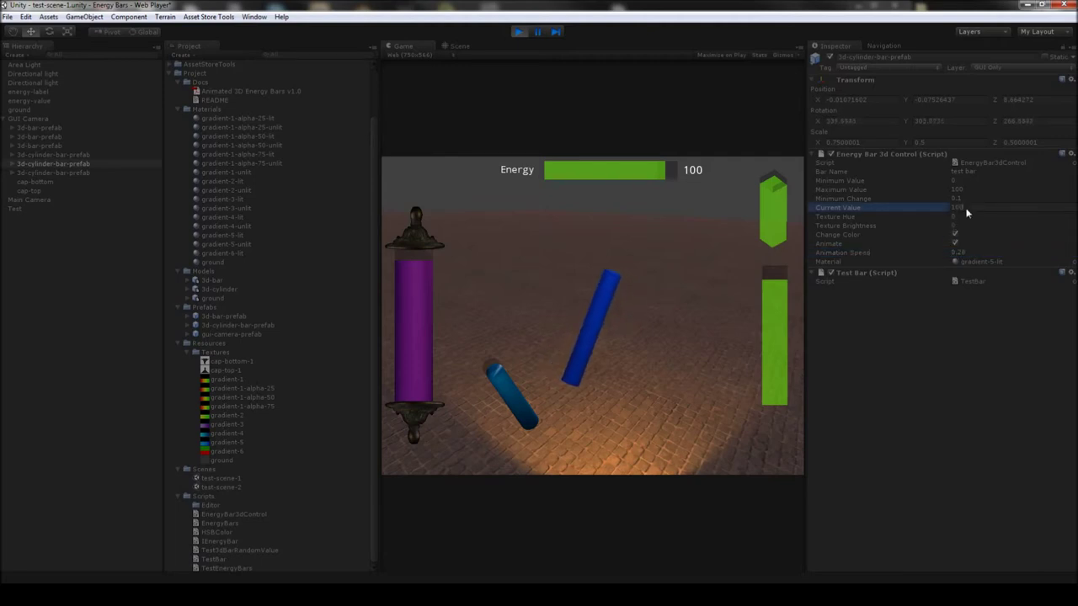
Step: Restart play mode and select the 3d-cylinder-bar-prefab mana bar 2 in the Hierarchy
{"action": "left_click", "coordinate": [518, 31]}
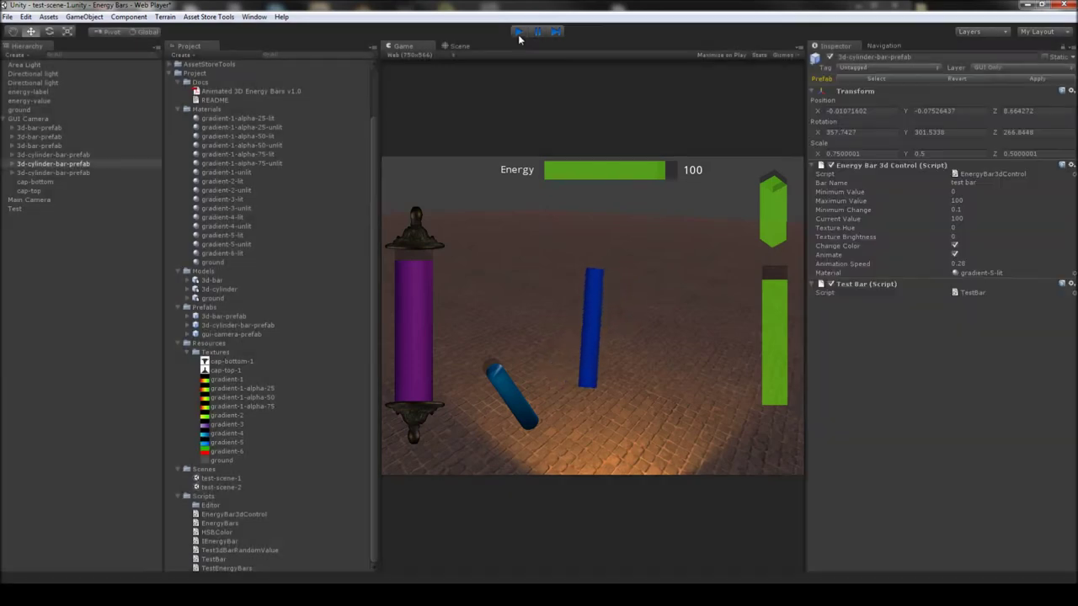
{"action": "left_click", "coordinate": [518, 32]}
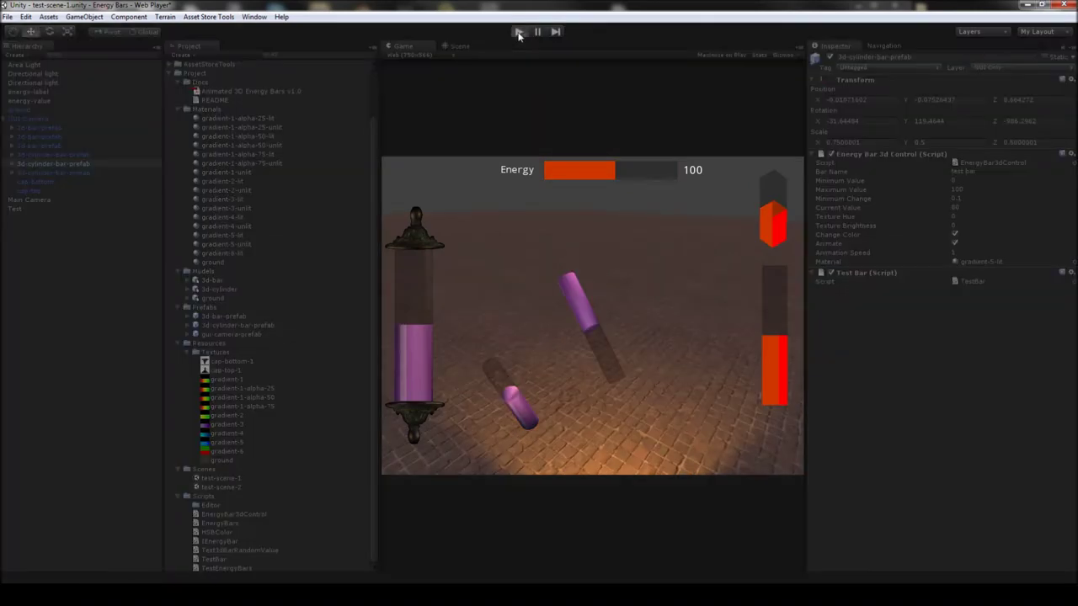
{"action": "left_click", "coordinate": [76, 174]}
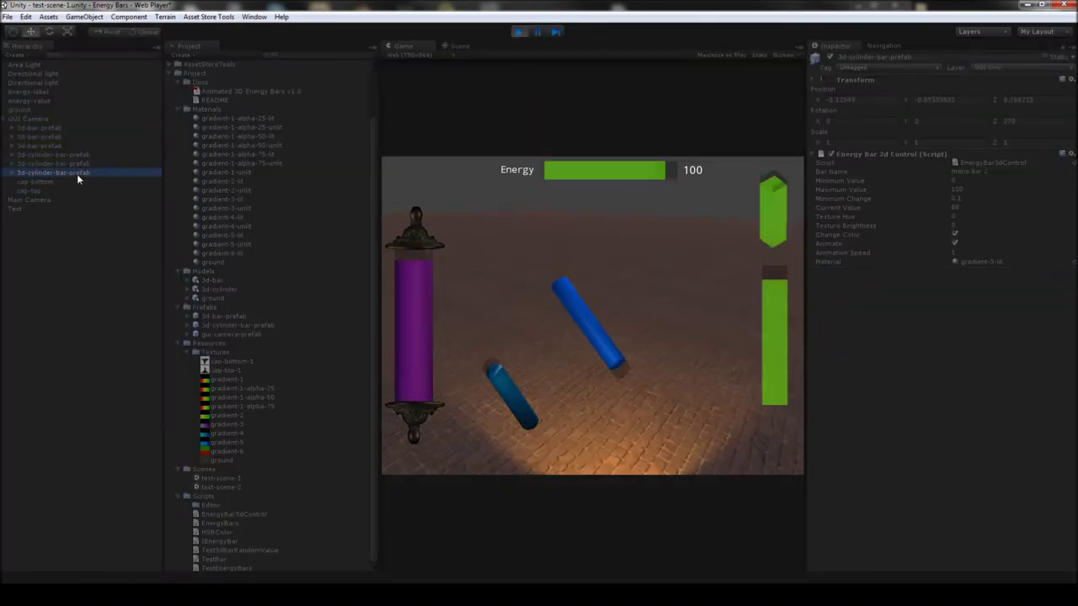
Step: Give mana bar 2 a Current Value of 20 and an Animation Speed of 0.44
{"action": "left_click", "coordinate": [968, 206]}
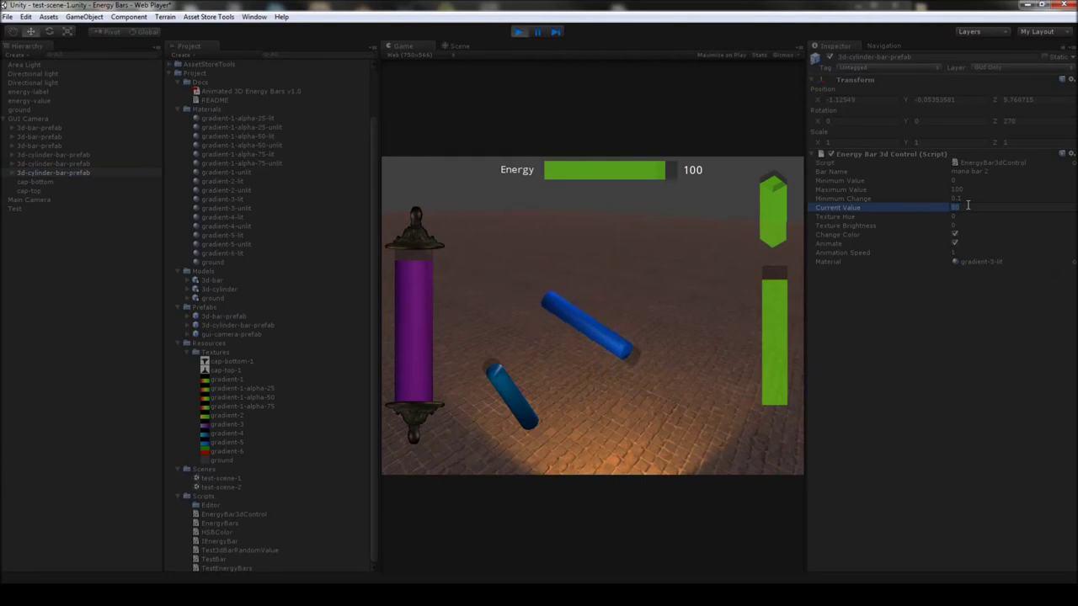
{"action": "type", "text": "0"}
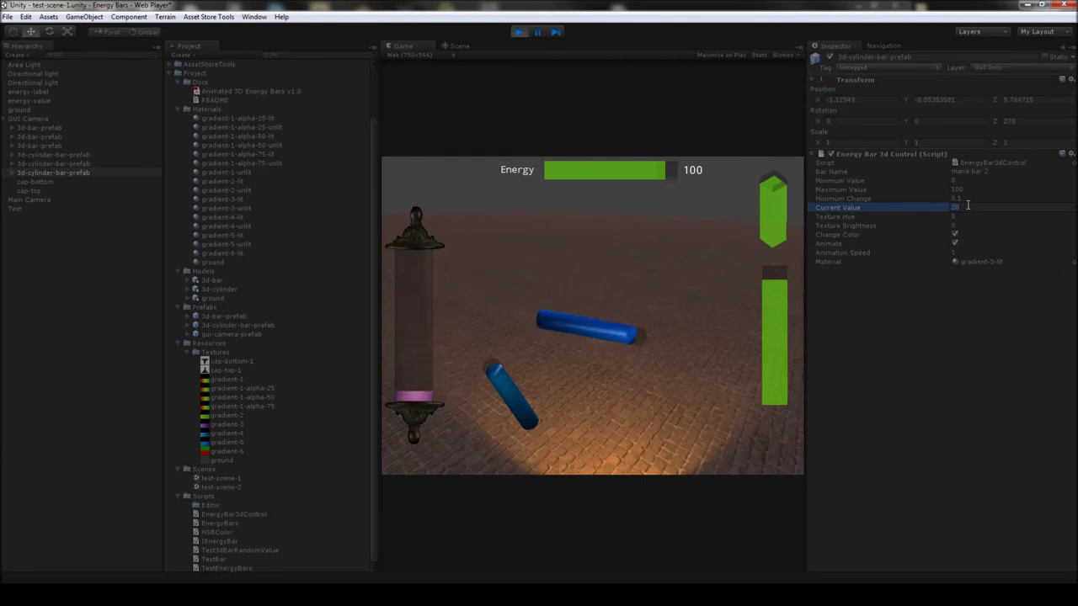
{"action": "type", "text": "100"}
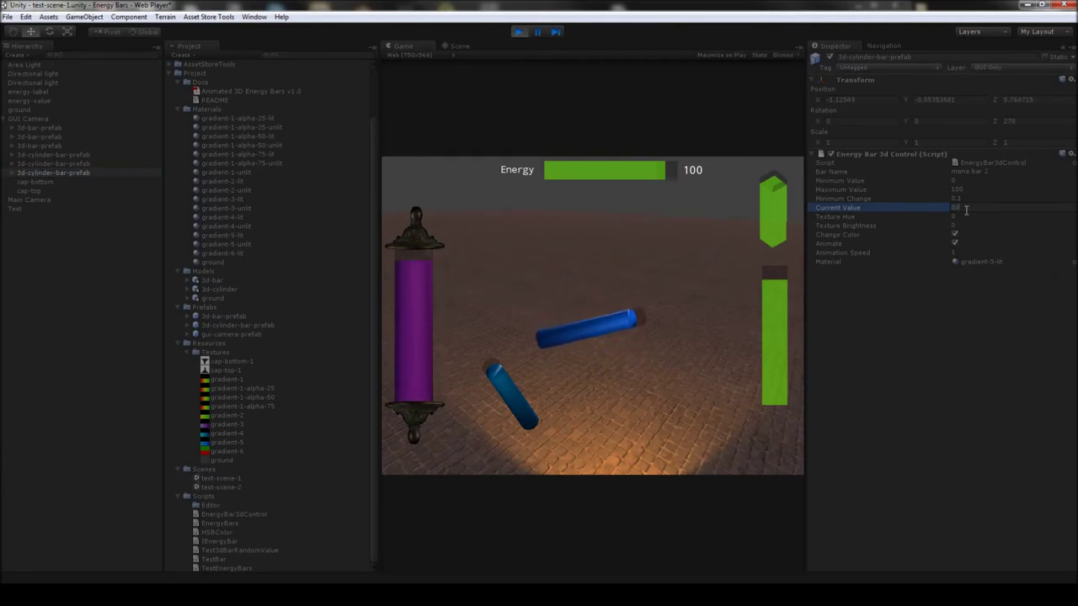
{"action": "left_click", "coordinate": [954, 242]}
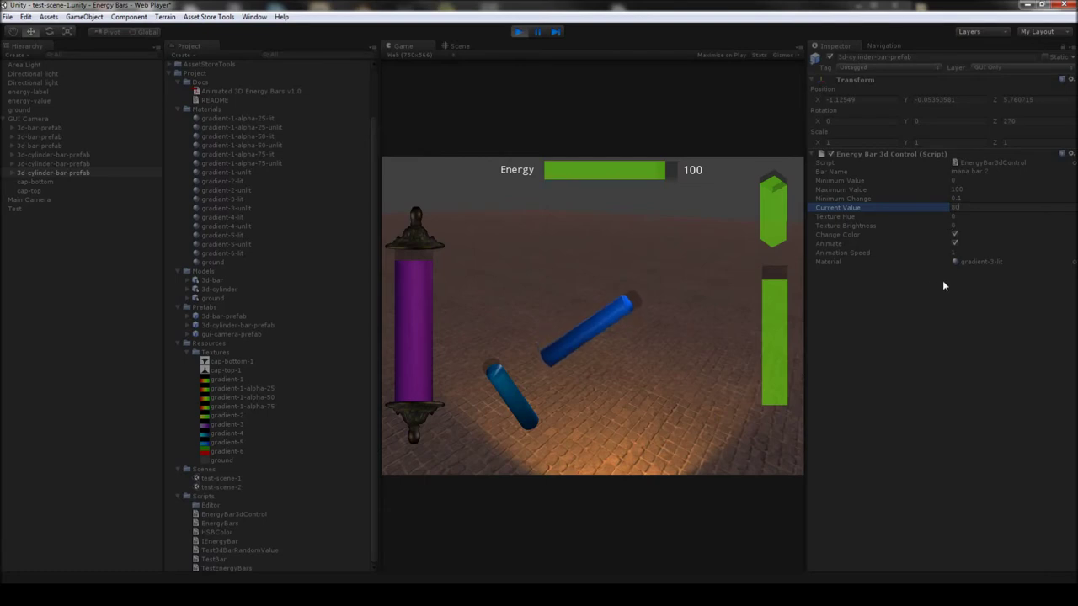
{"action": "left_click", "coordinate": [946, 254]}
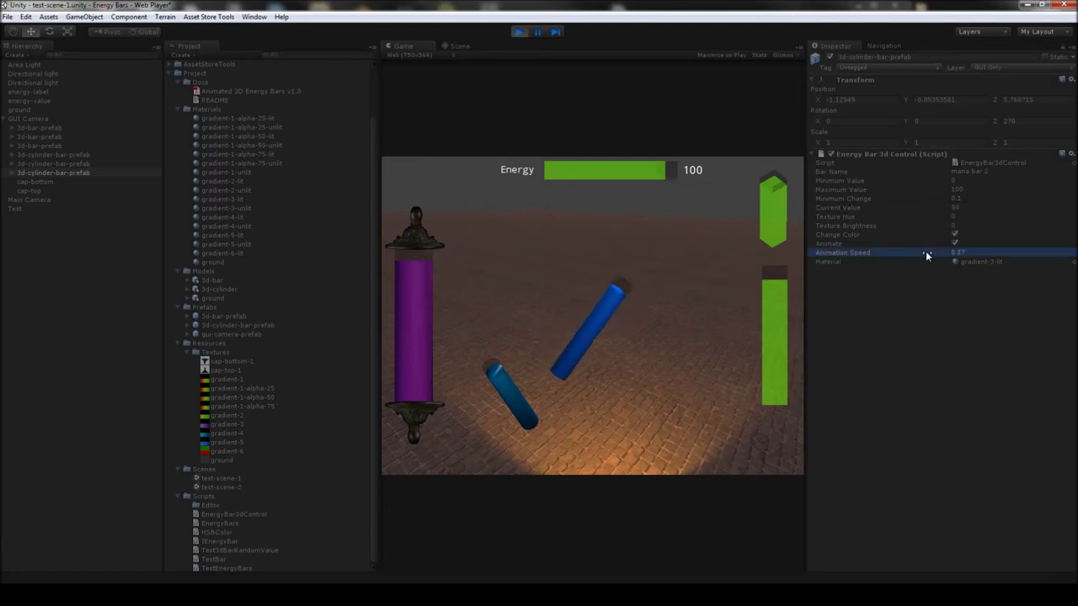
{"action": "left_click", "coordinate": [969, 205]}
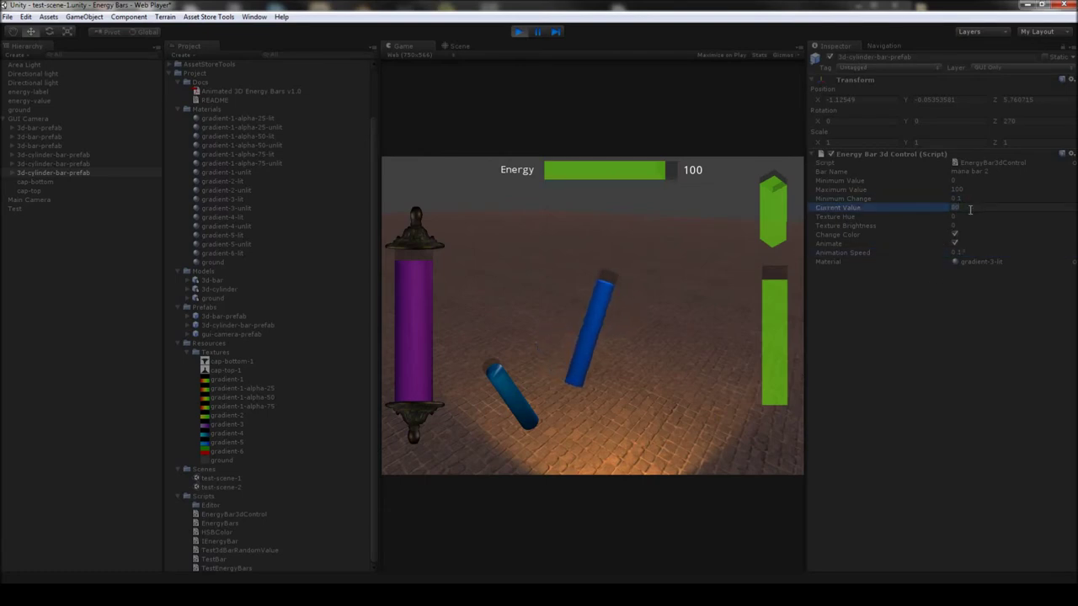
{"action": "left_click", "coordinate": [950, 252]}
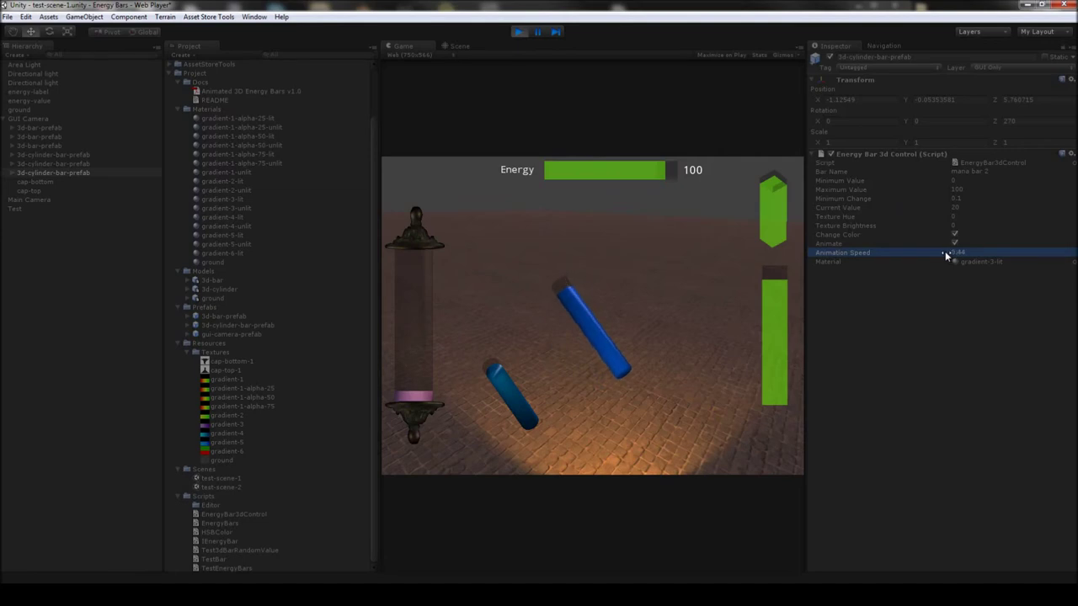
Step: Set mana bar 2's Current Value to 20 and slow its Animation Speed to 3.45
{"action": "left_click", "coordinate": [973, 208]}
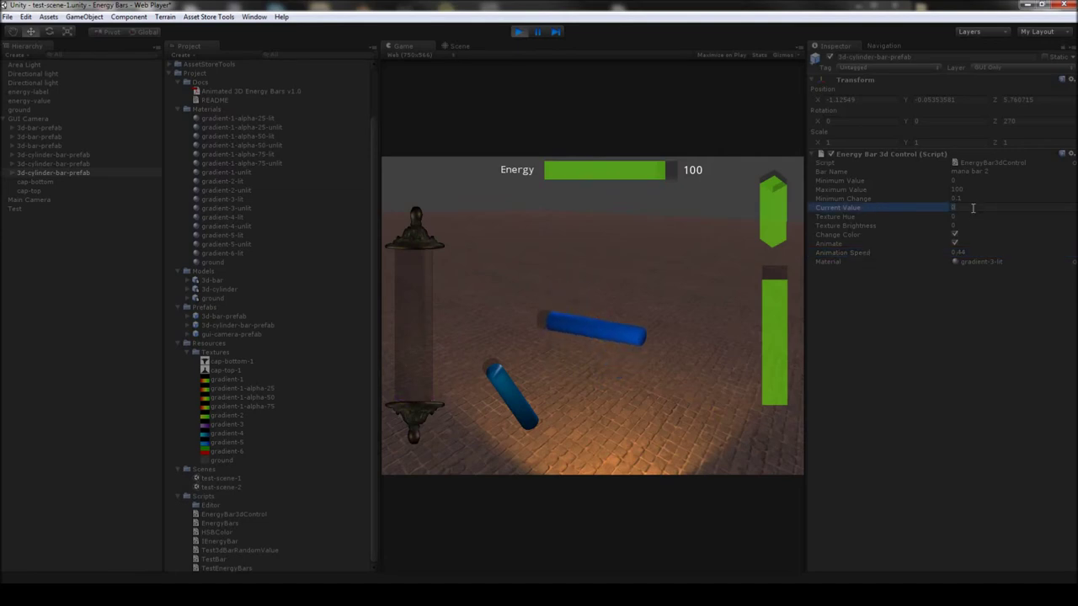
{"action": "type", "text": "100"}
{"action": "left_click", "coordinate": [946, 251]}
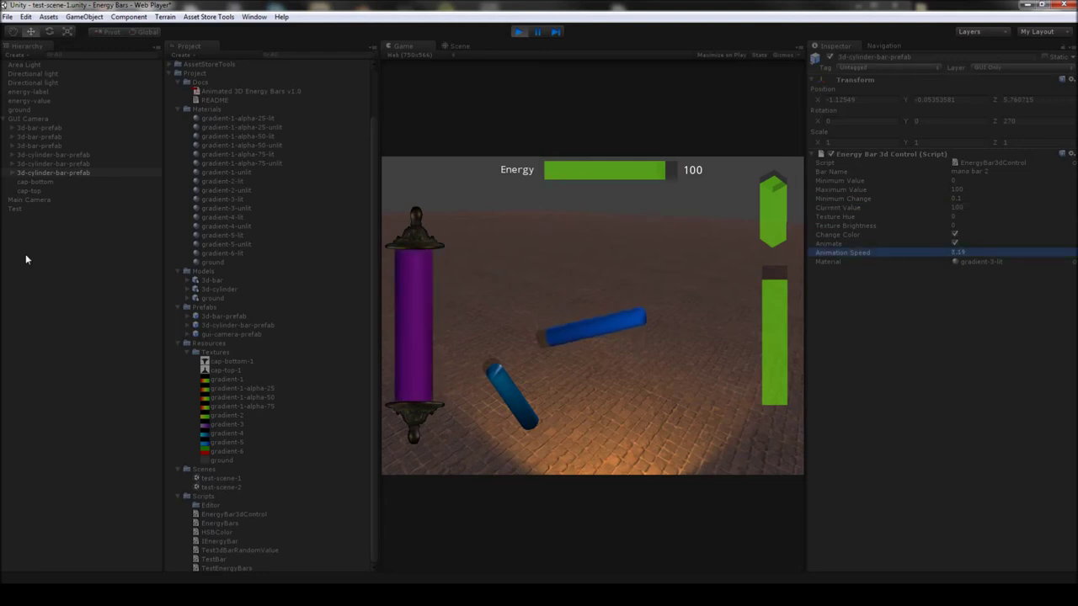
{"action": "left_click", "coordinate": [967, 208]}
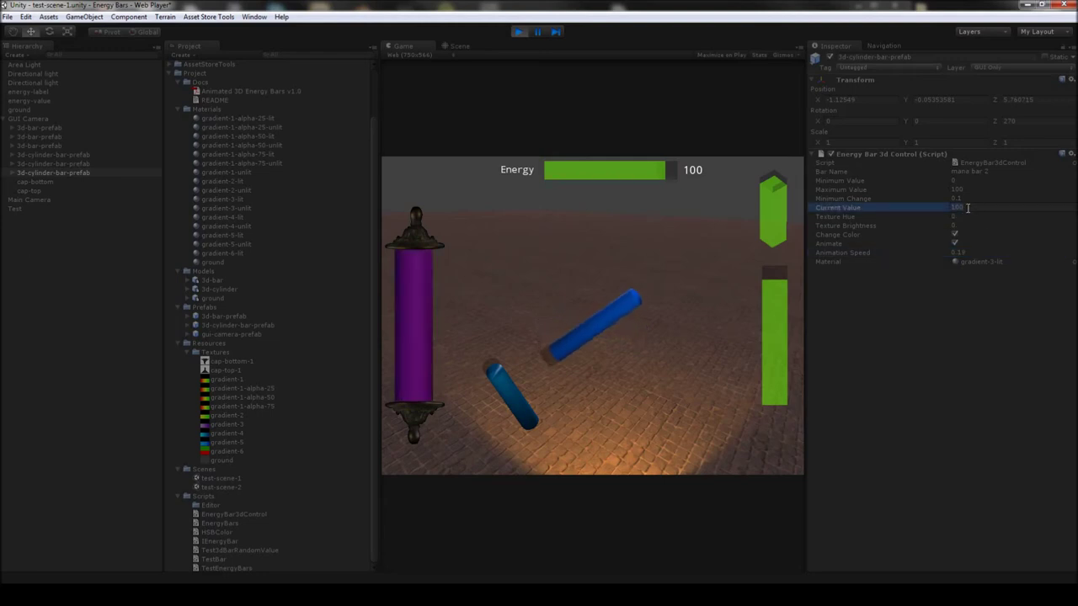
{"action": "type", "text": "00"}
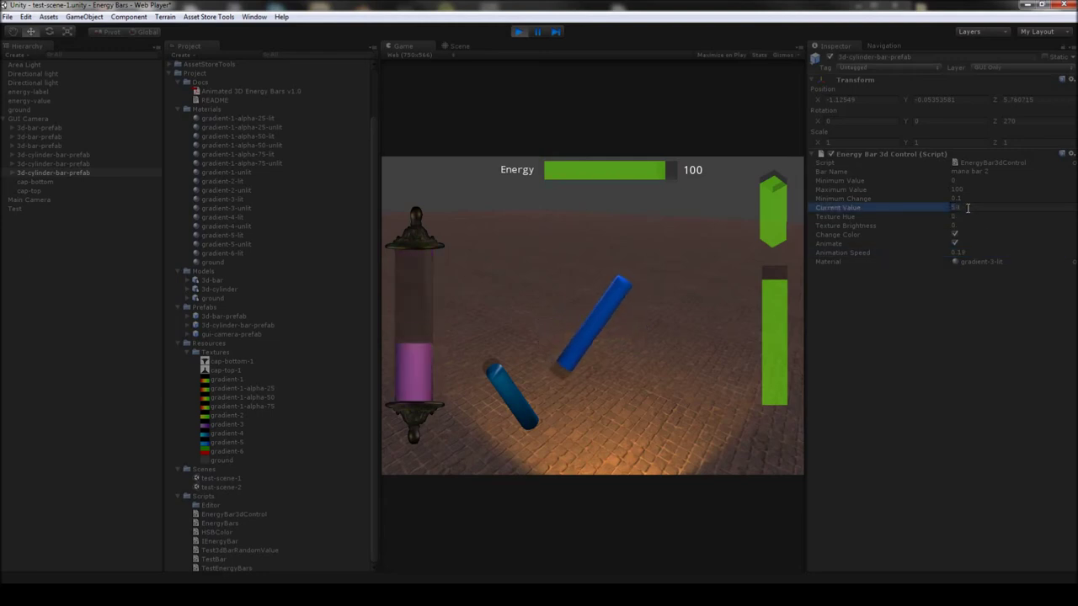
{"action": "type", "text": "100"}
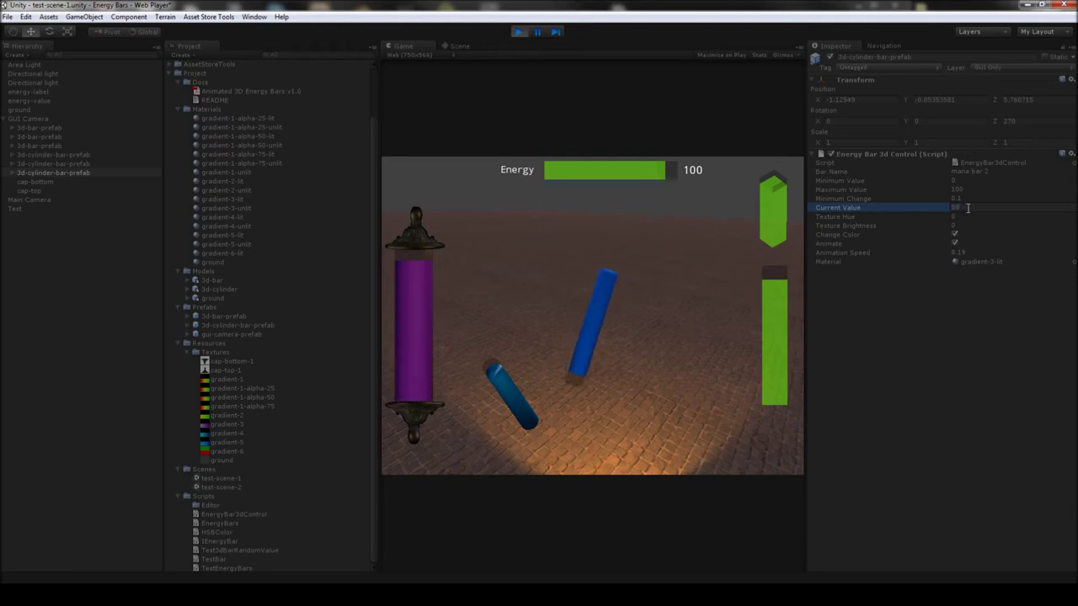
{"action": "key", "text": "BackSpace"}
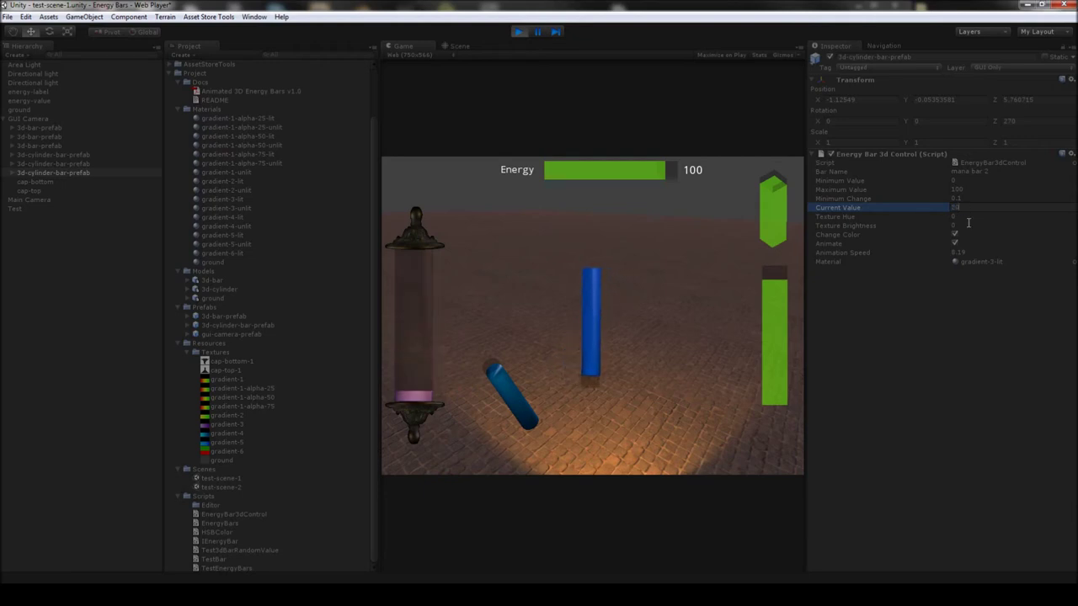
{"action": "left_click_drag", "start_coordinate": [914, 252], "coordinate": [850, 253]}
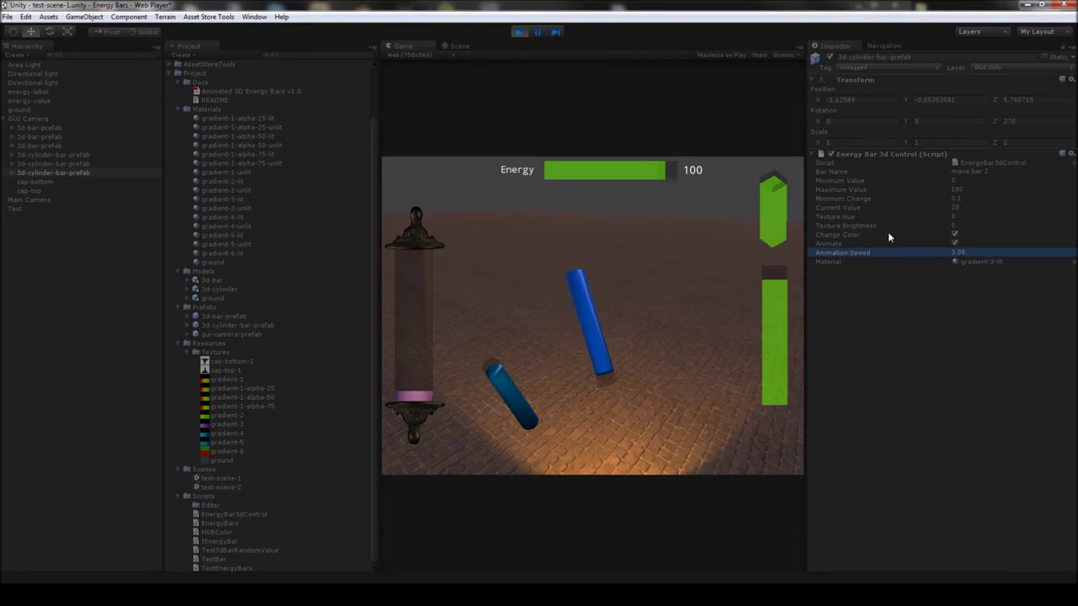
Step: Set Current Value to 80, slow Animation Speed to 1.84, then settle Current Value at 50
{"action": "left_click", "coordinate": [956, 207]}
{"action": "type", "text": "80"}
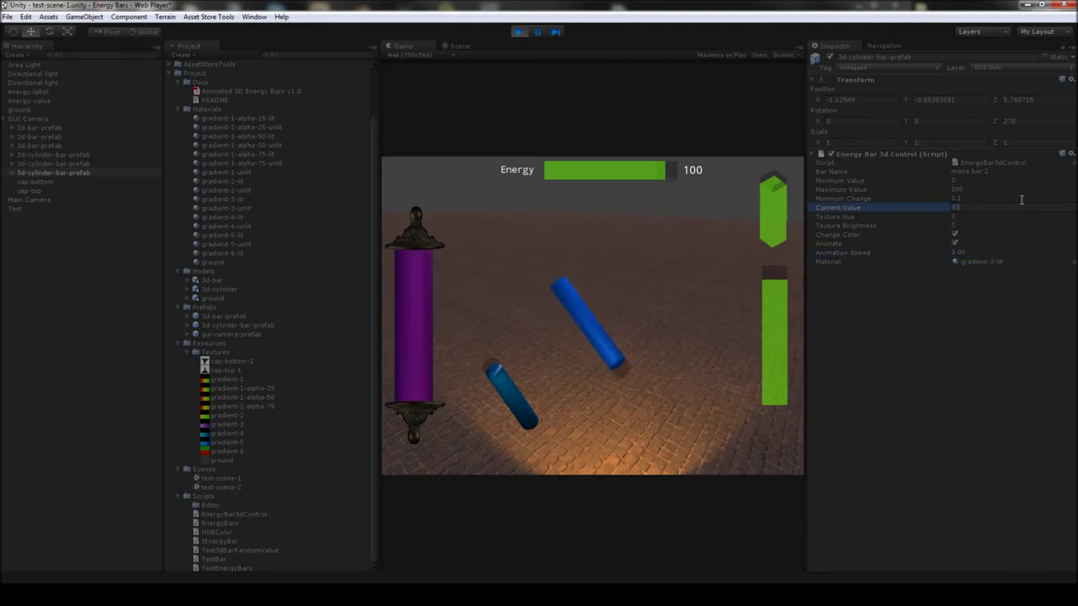
{"action": "left_click_drag", "start_coordinate": [940, 255], "coordinate": [928, 256]}
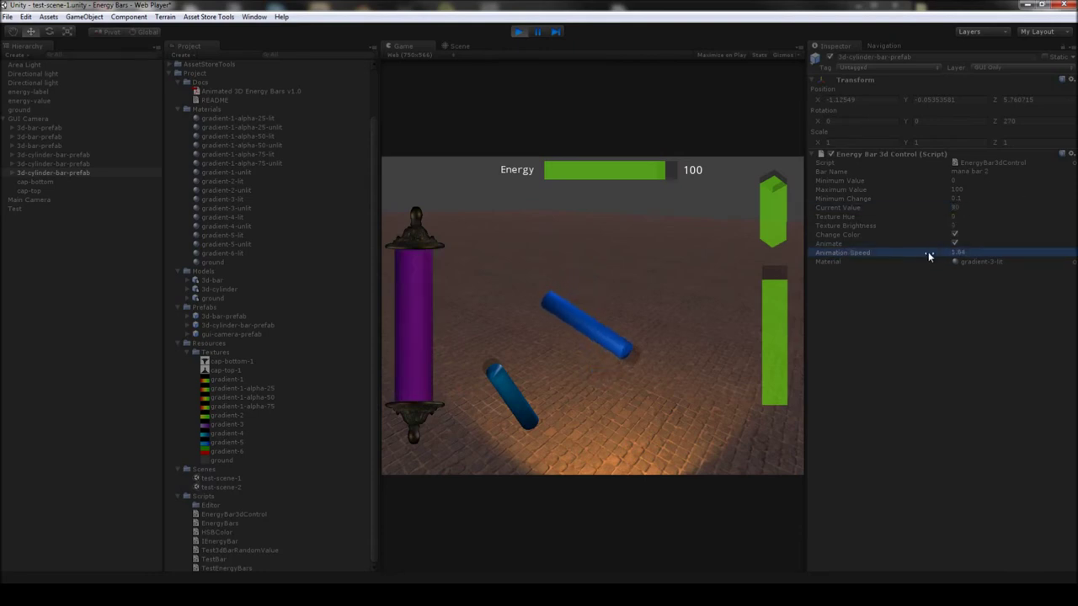
{"action": "left_click", "coordinate": [972, 207]}
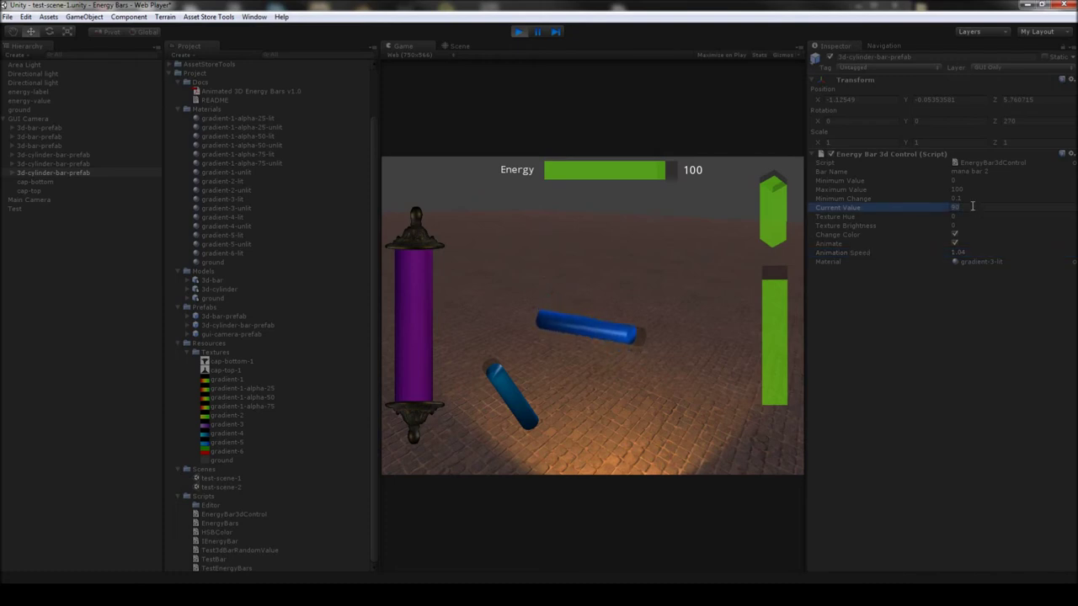
{"action": "type", "text": "50"}
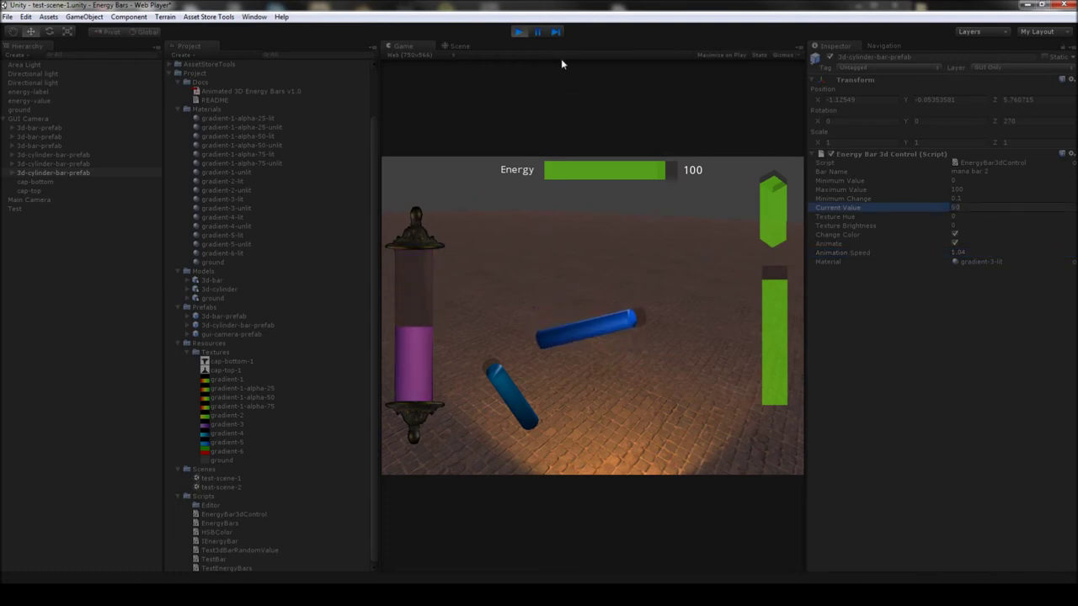